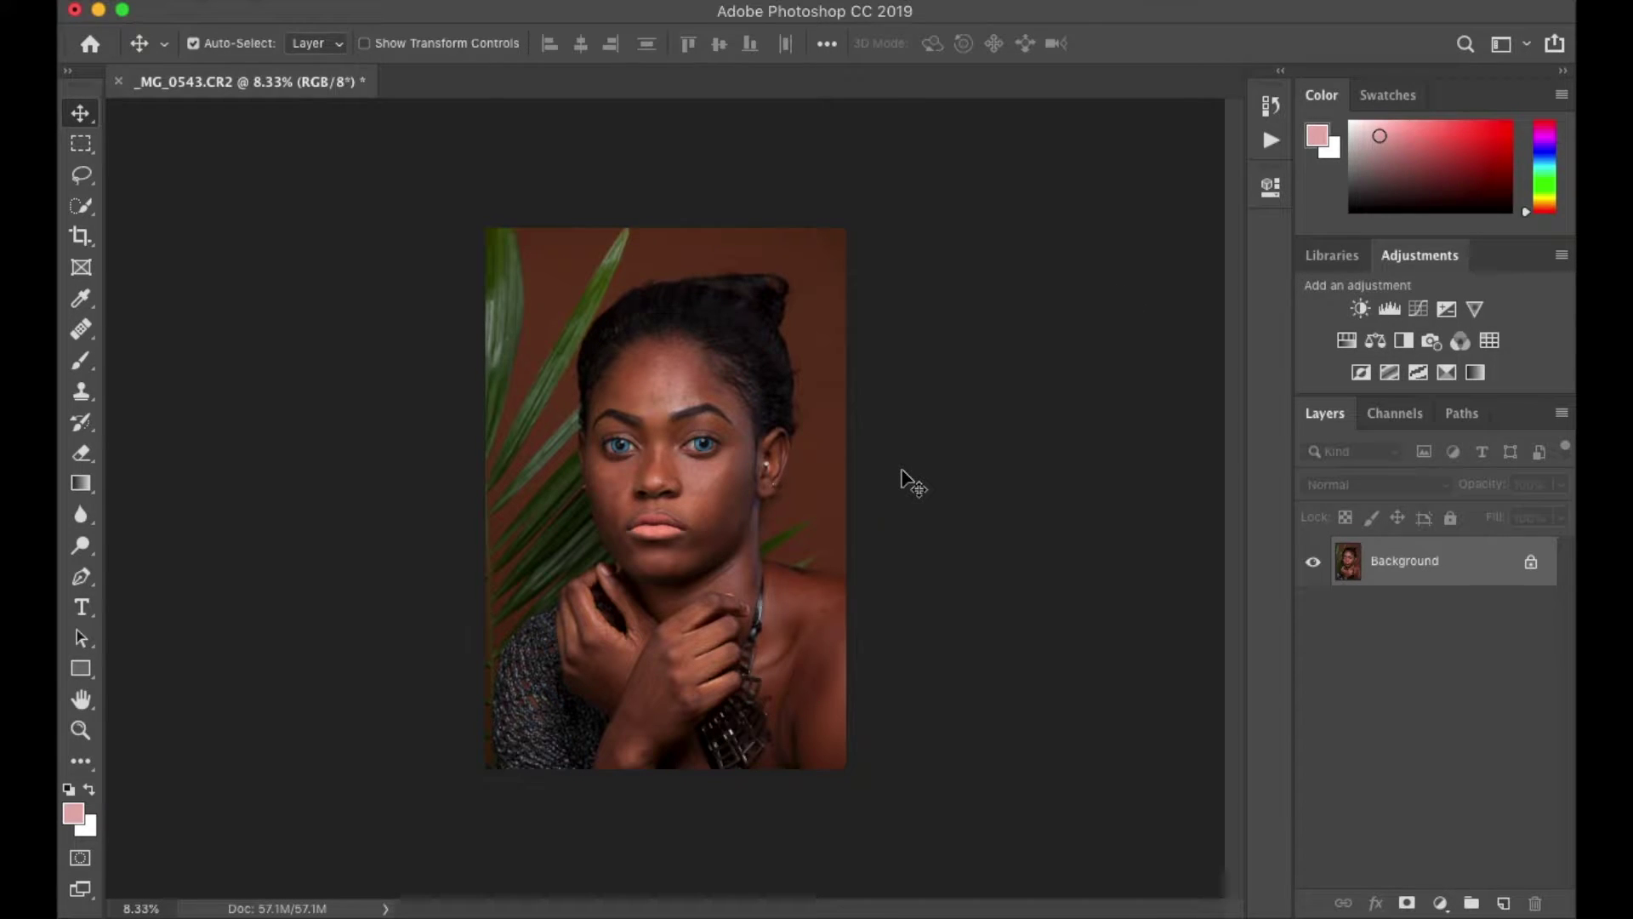
Step: Switch to the Healing Brush Tool and add a new empty layer above the Background
left_click(91, 332)
right_click(81, 329)
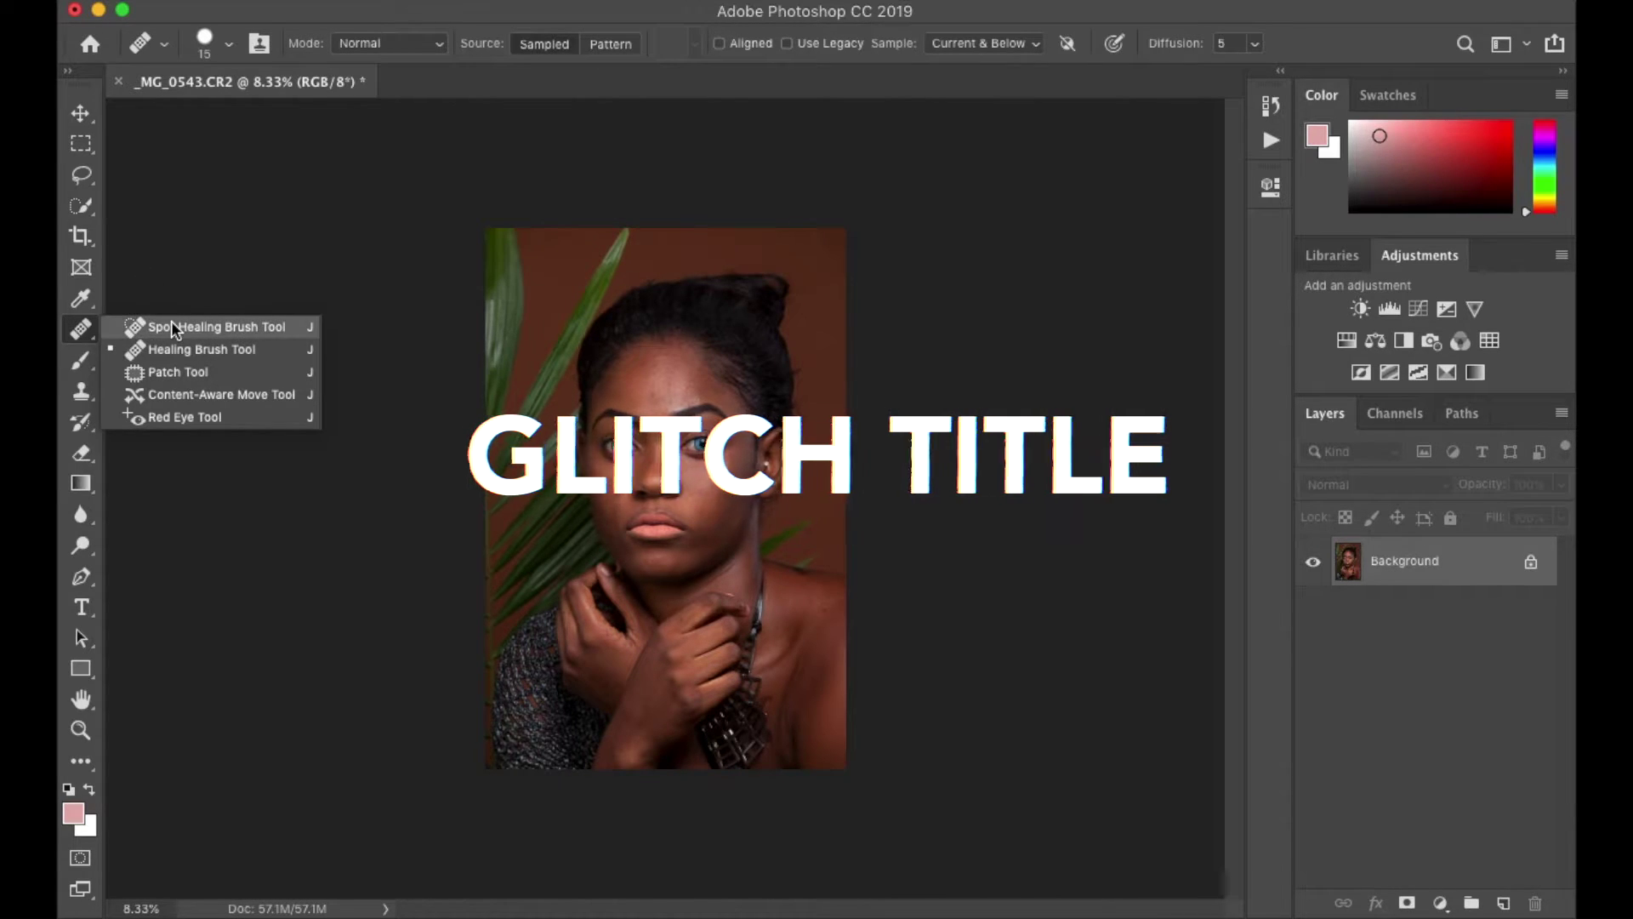
left_click(171, 345)
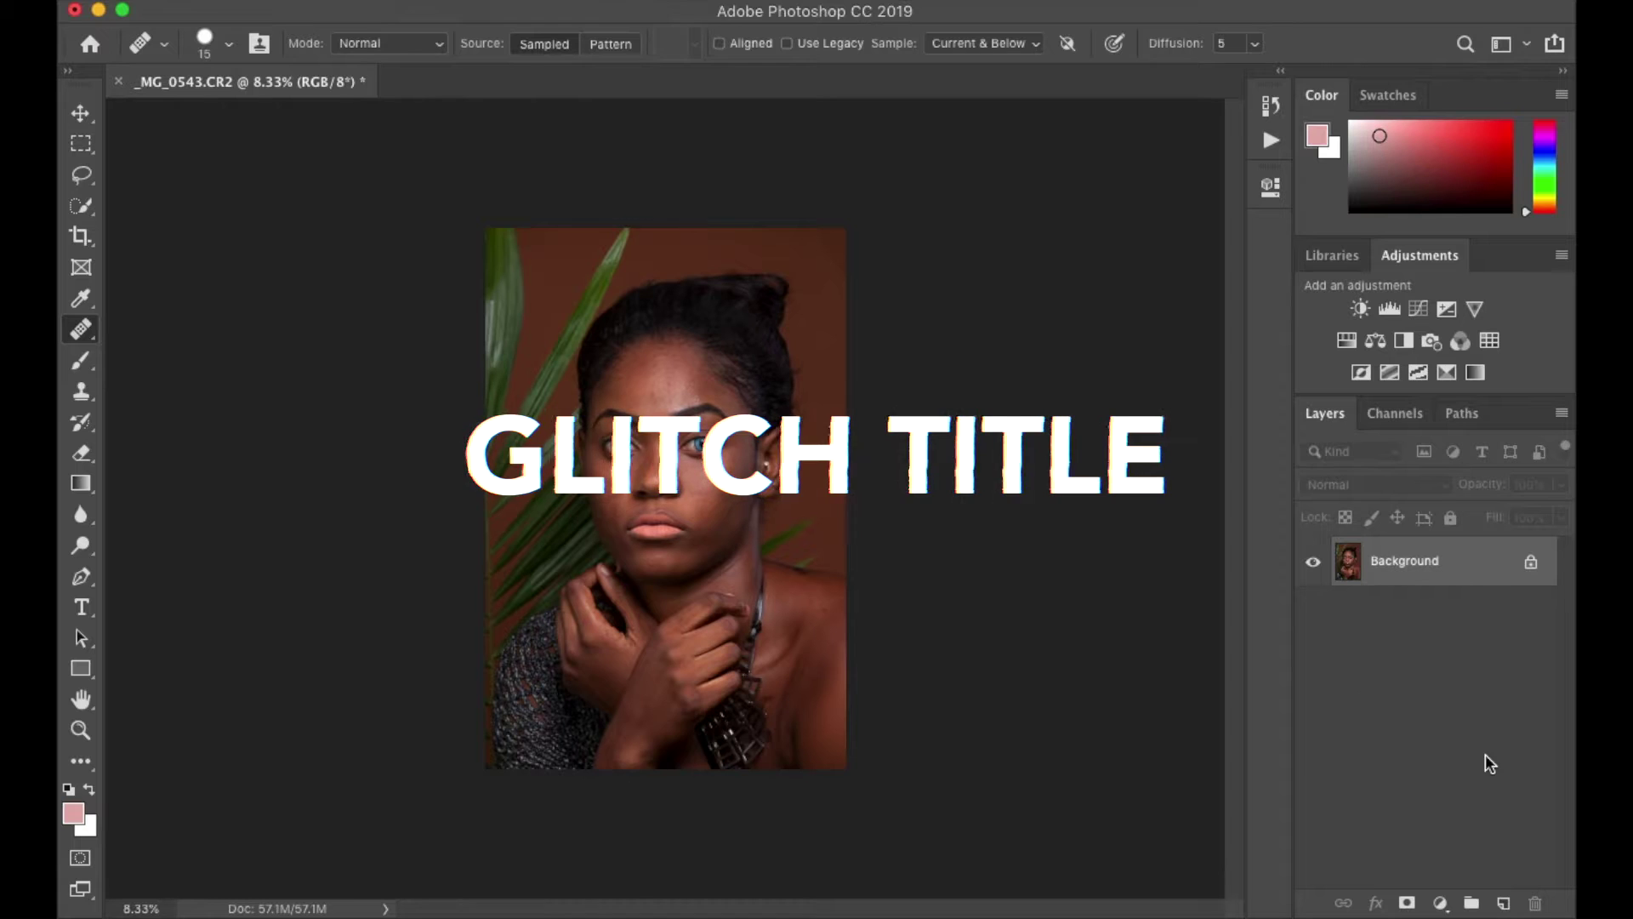
left_click(1504, 903)
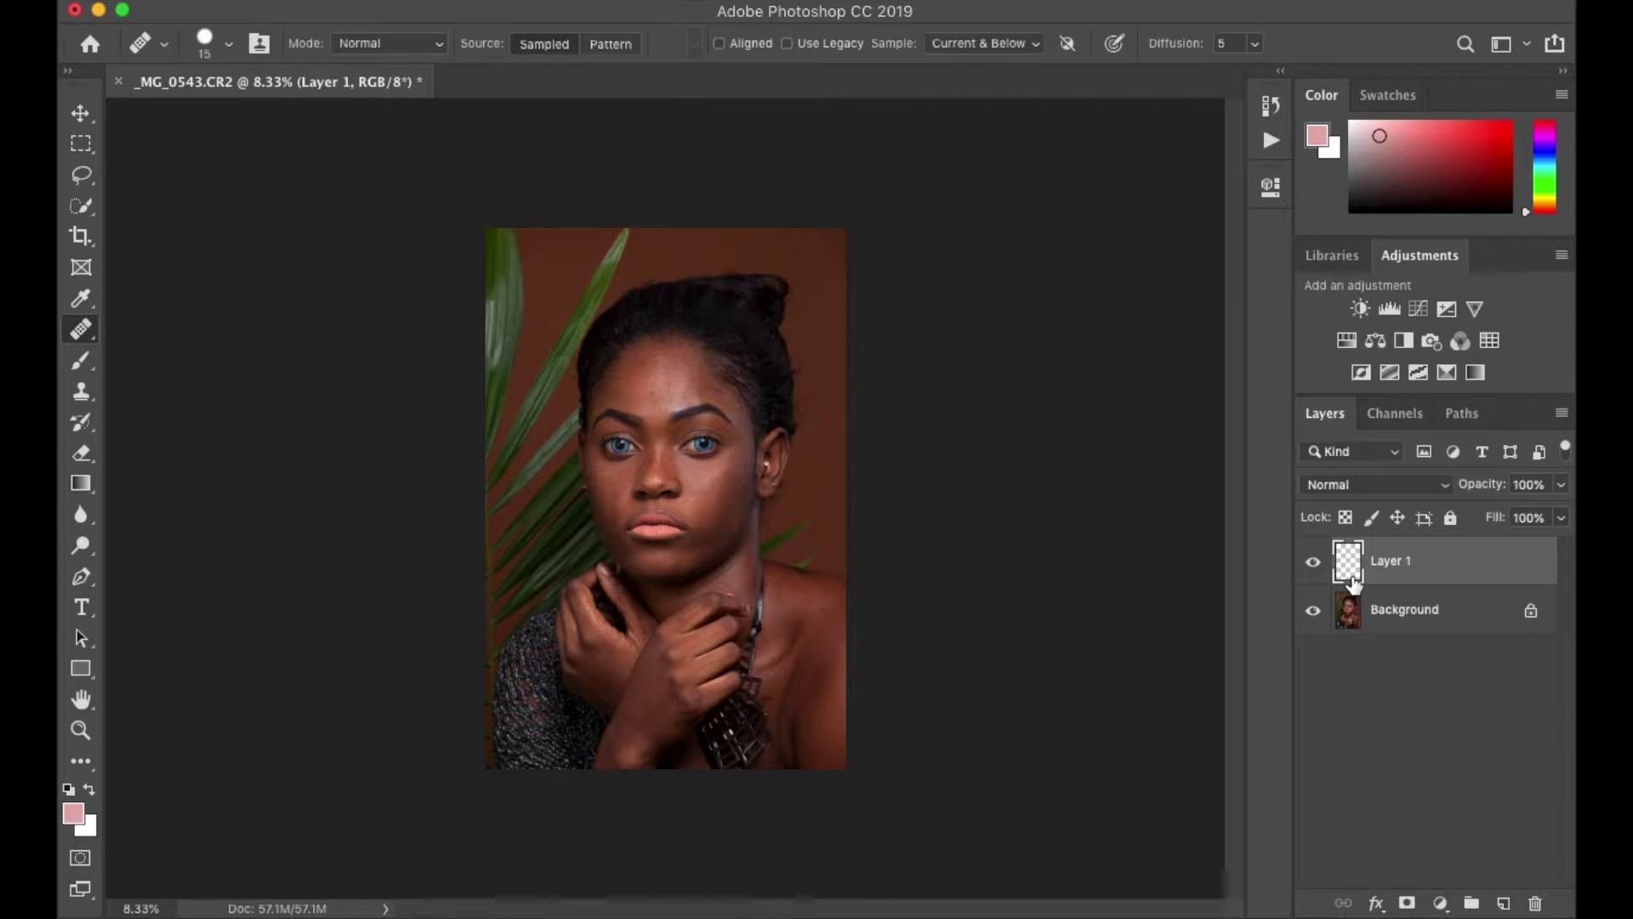
Step: Rename Layer 1 to 'healing', then zoom in on the face
double_click(1402, 561)
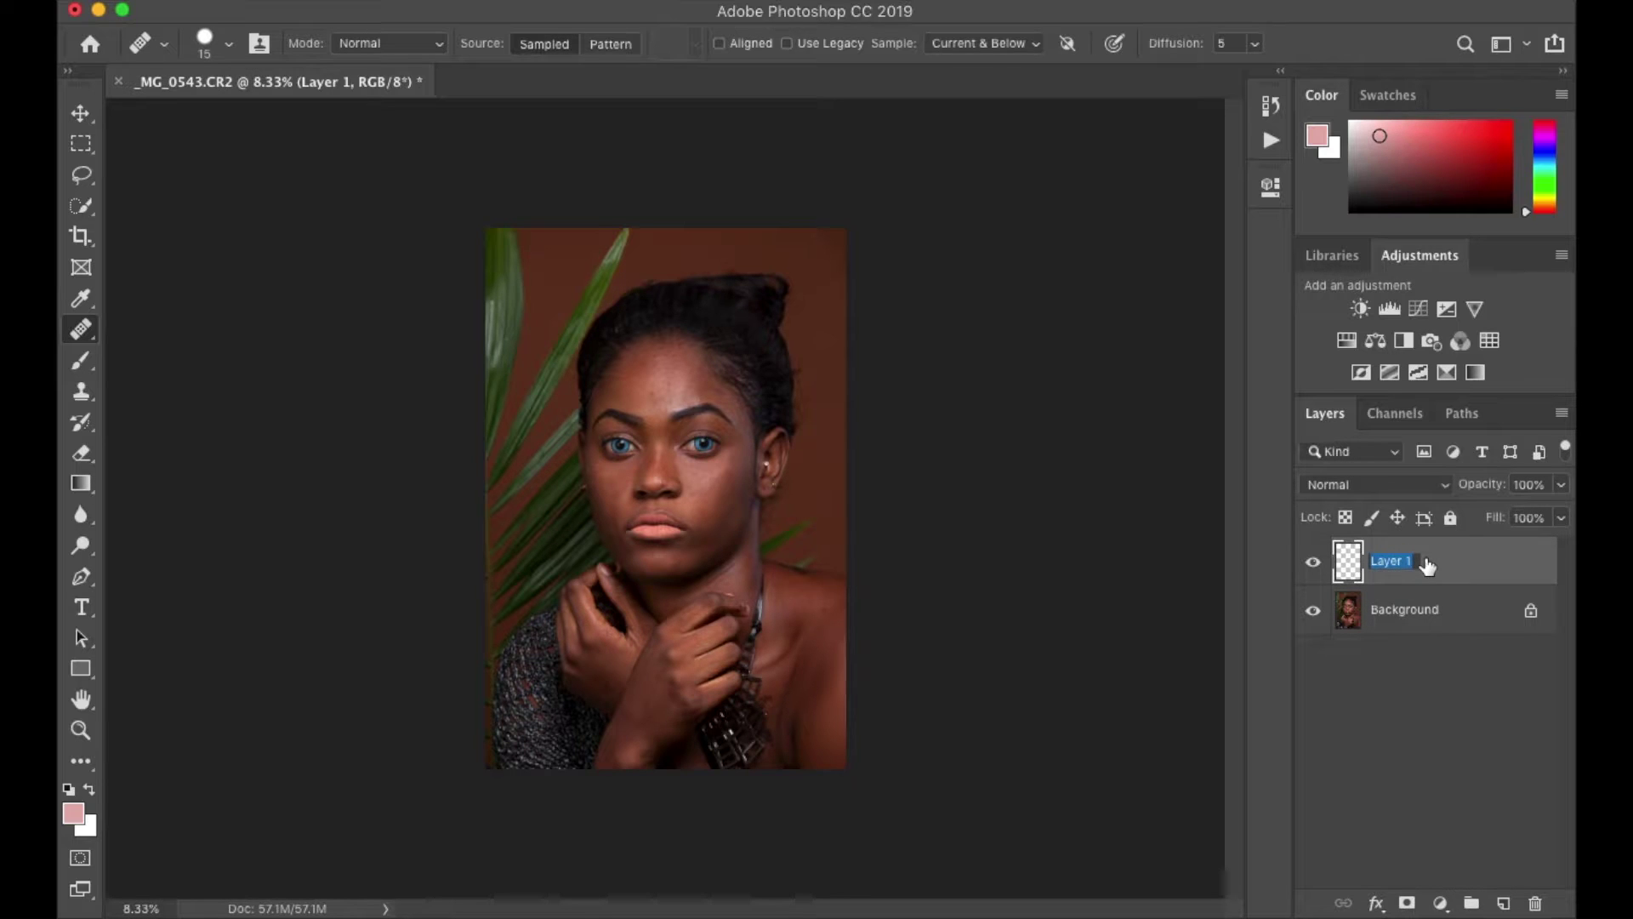
type("heal")
type("in")
key("BackSpace")
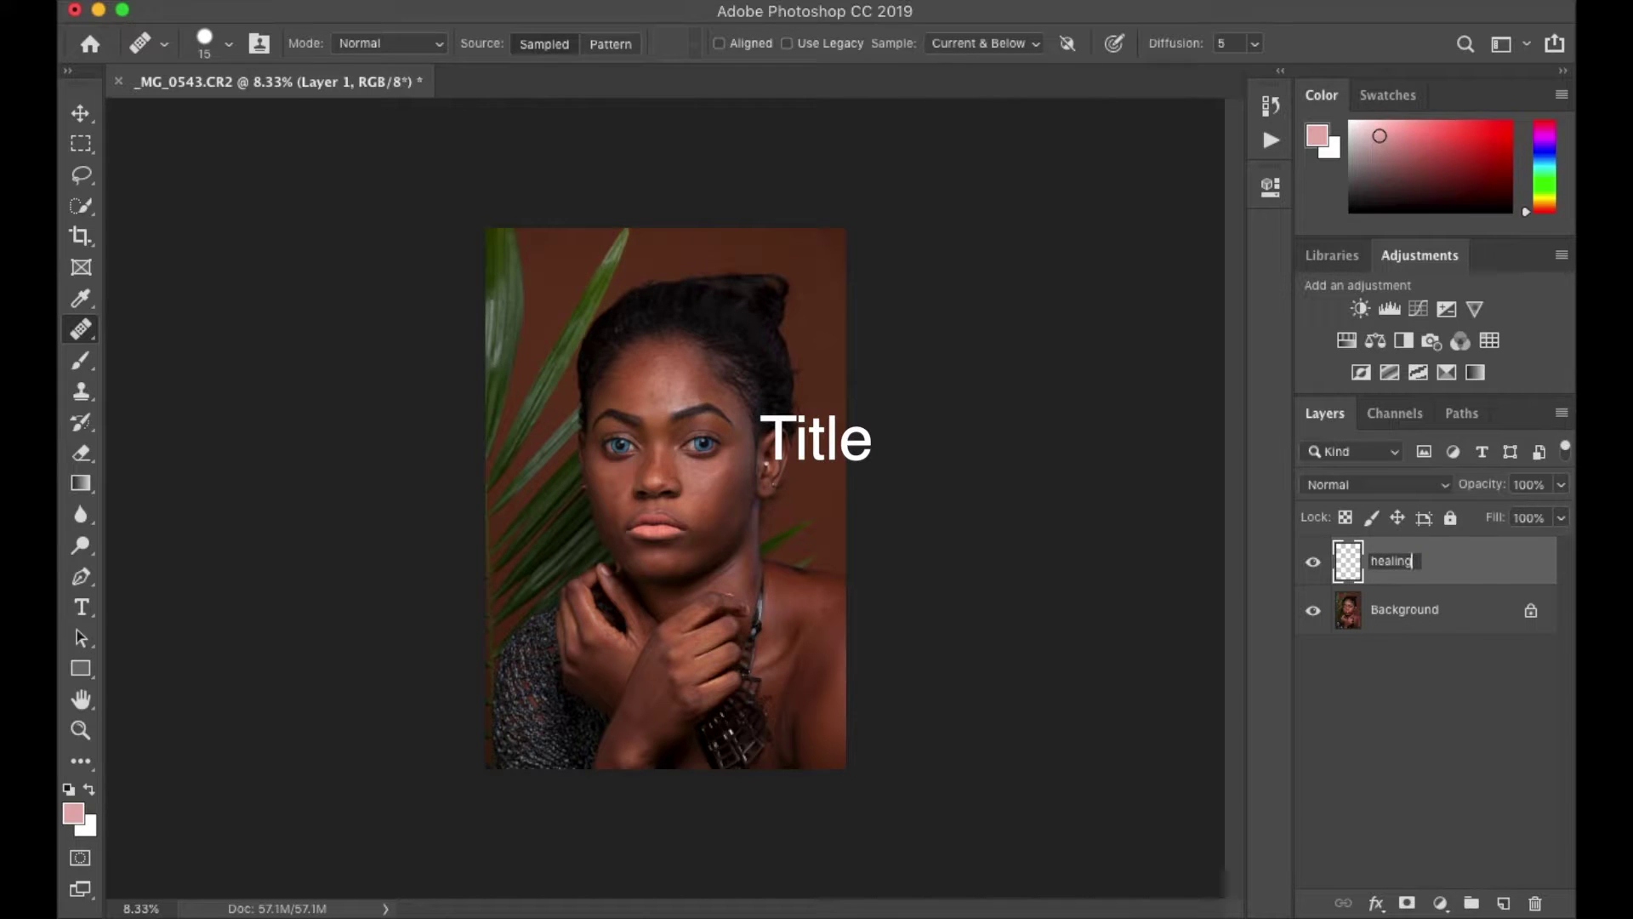
key("Return")
key("super+plus")
key("super+plus")
key("super+plus")
Step: Keep the healing Sample option on Current & Below and zoom in on the eye and nose
left_click(1012, 44)
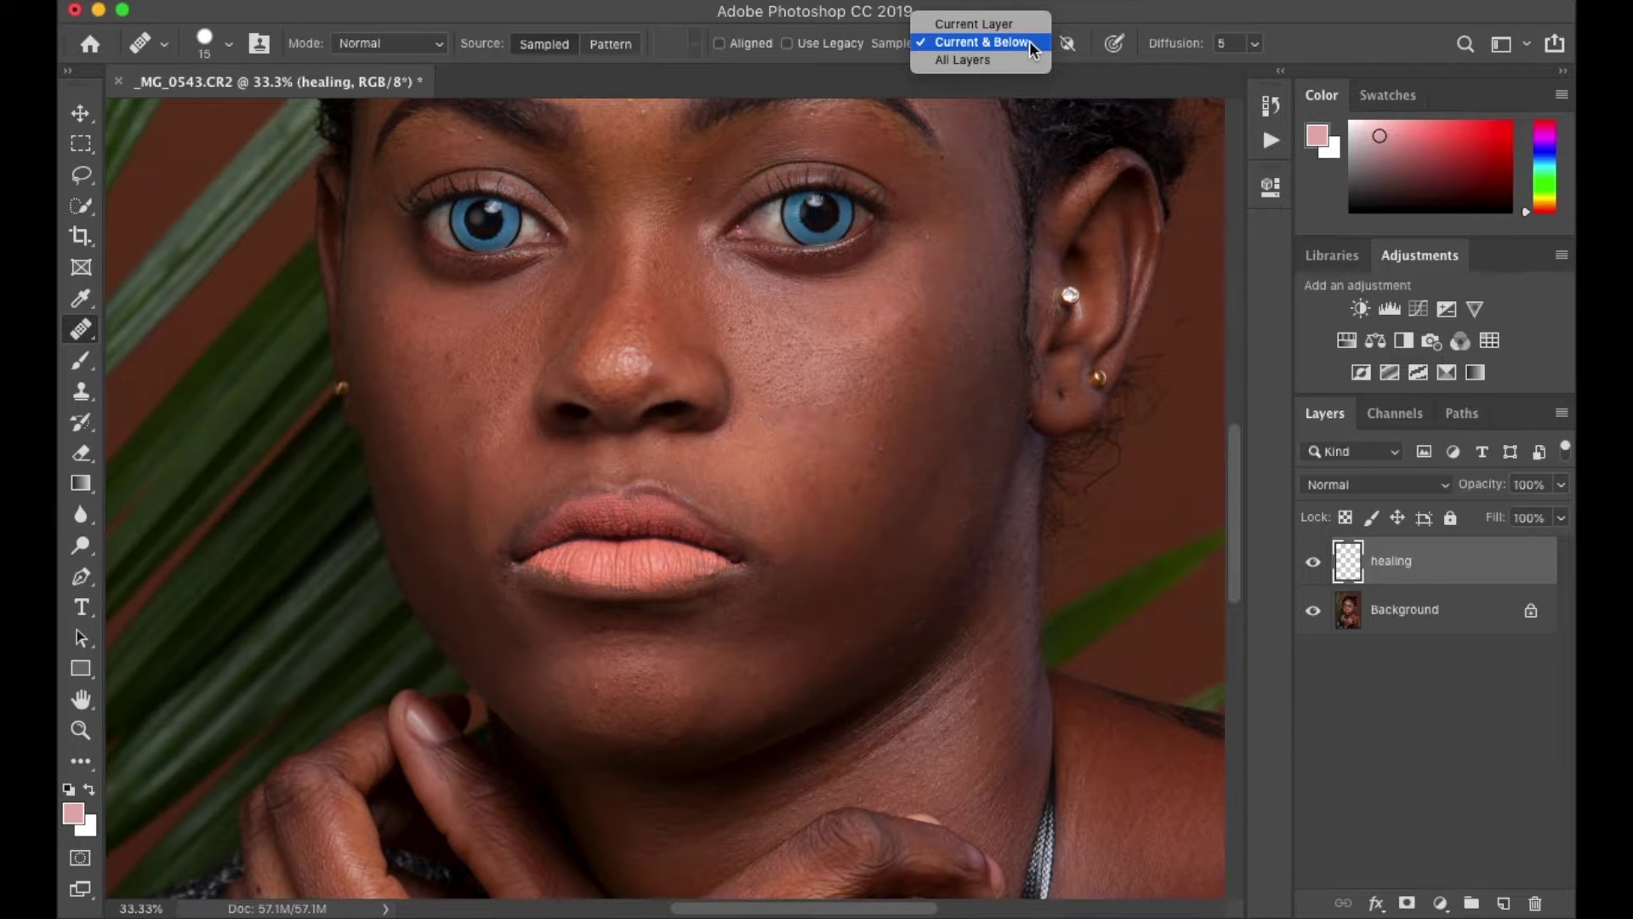
left_click(1013, 41)
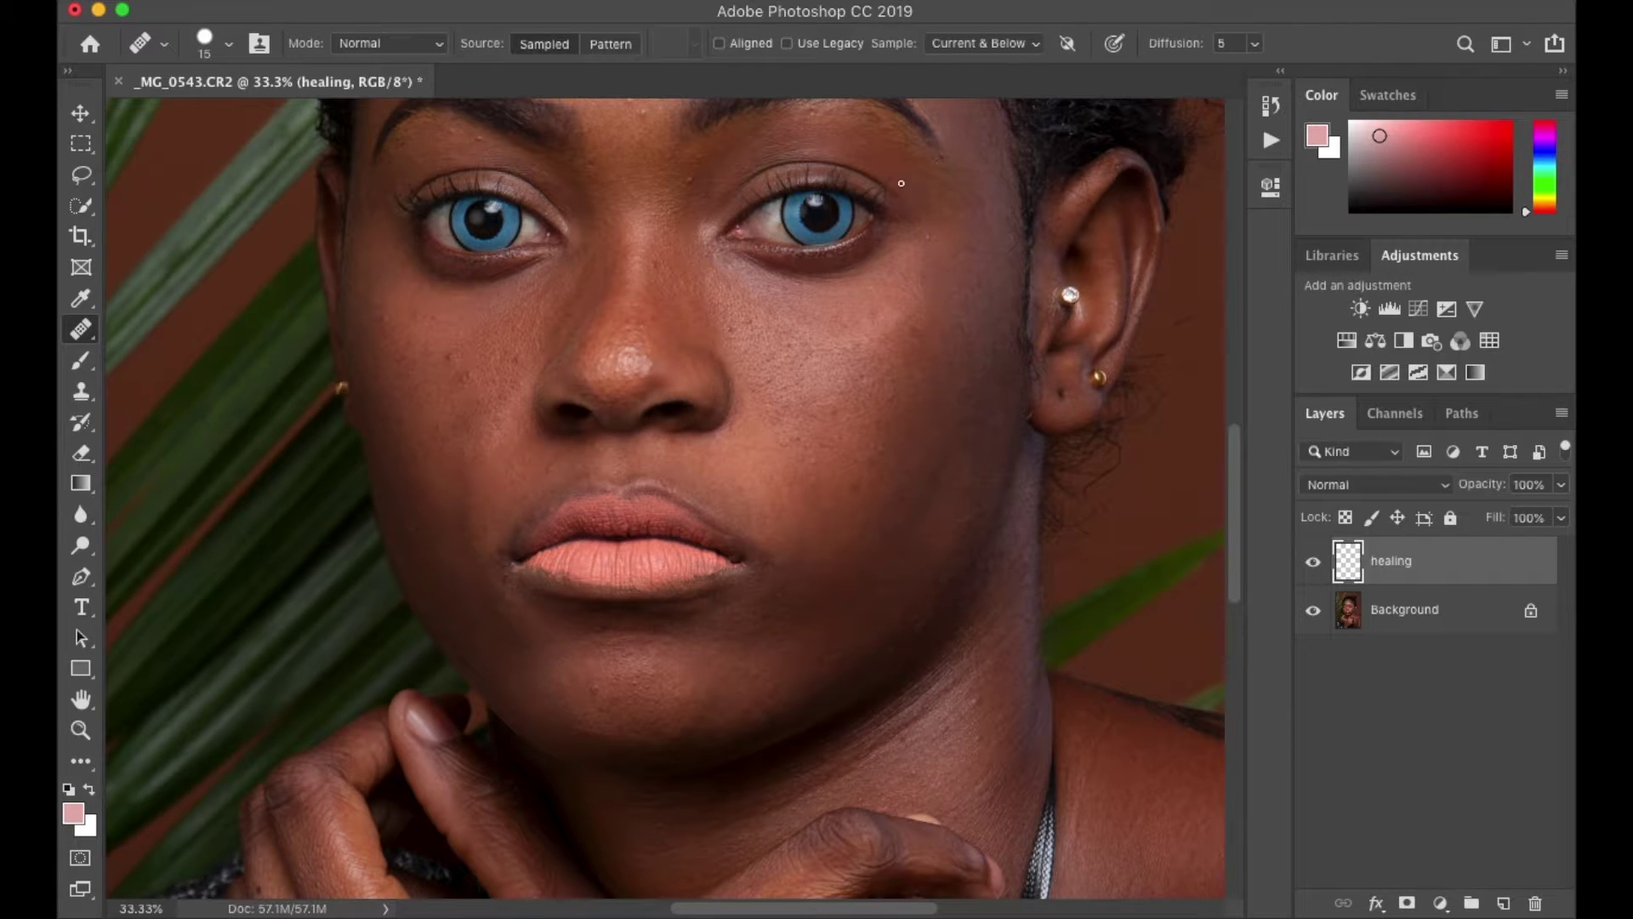
left_click(1034, 39)
left_click(1020, 25)
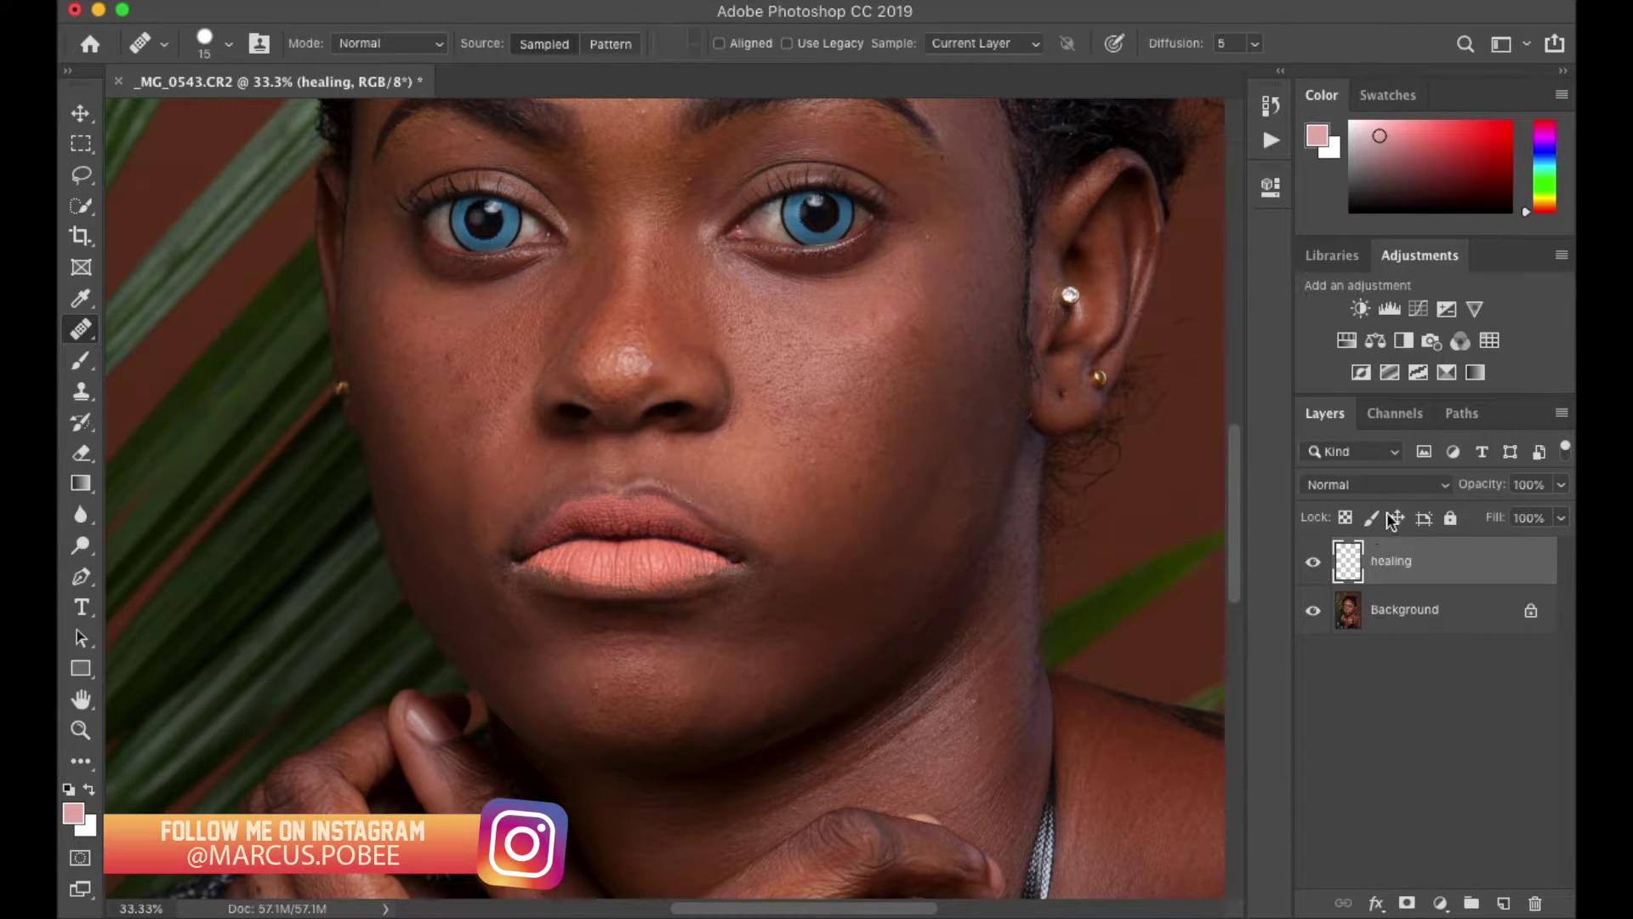
left_click(1034, 42)
left_click(1034, 58)
key("ctrl+plus")
key("ctrl+plus")
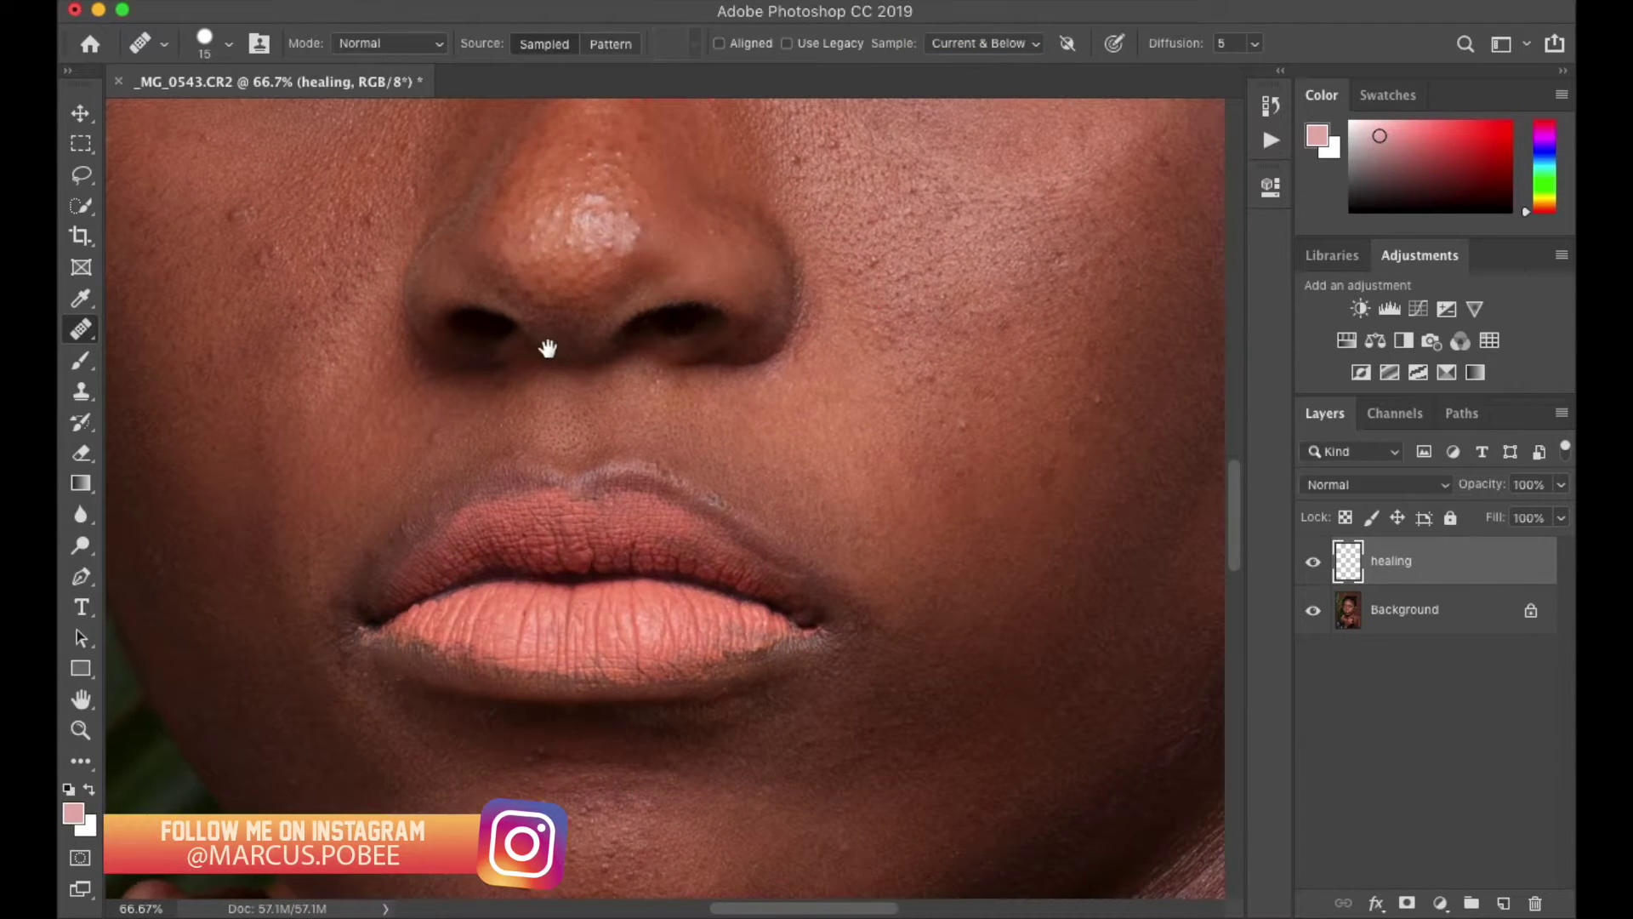
left_click_drag(548, 349, 878, 619)
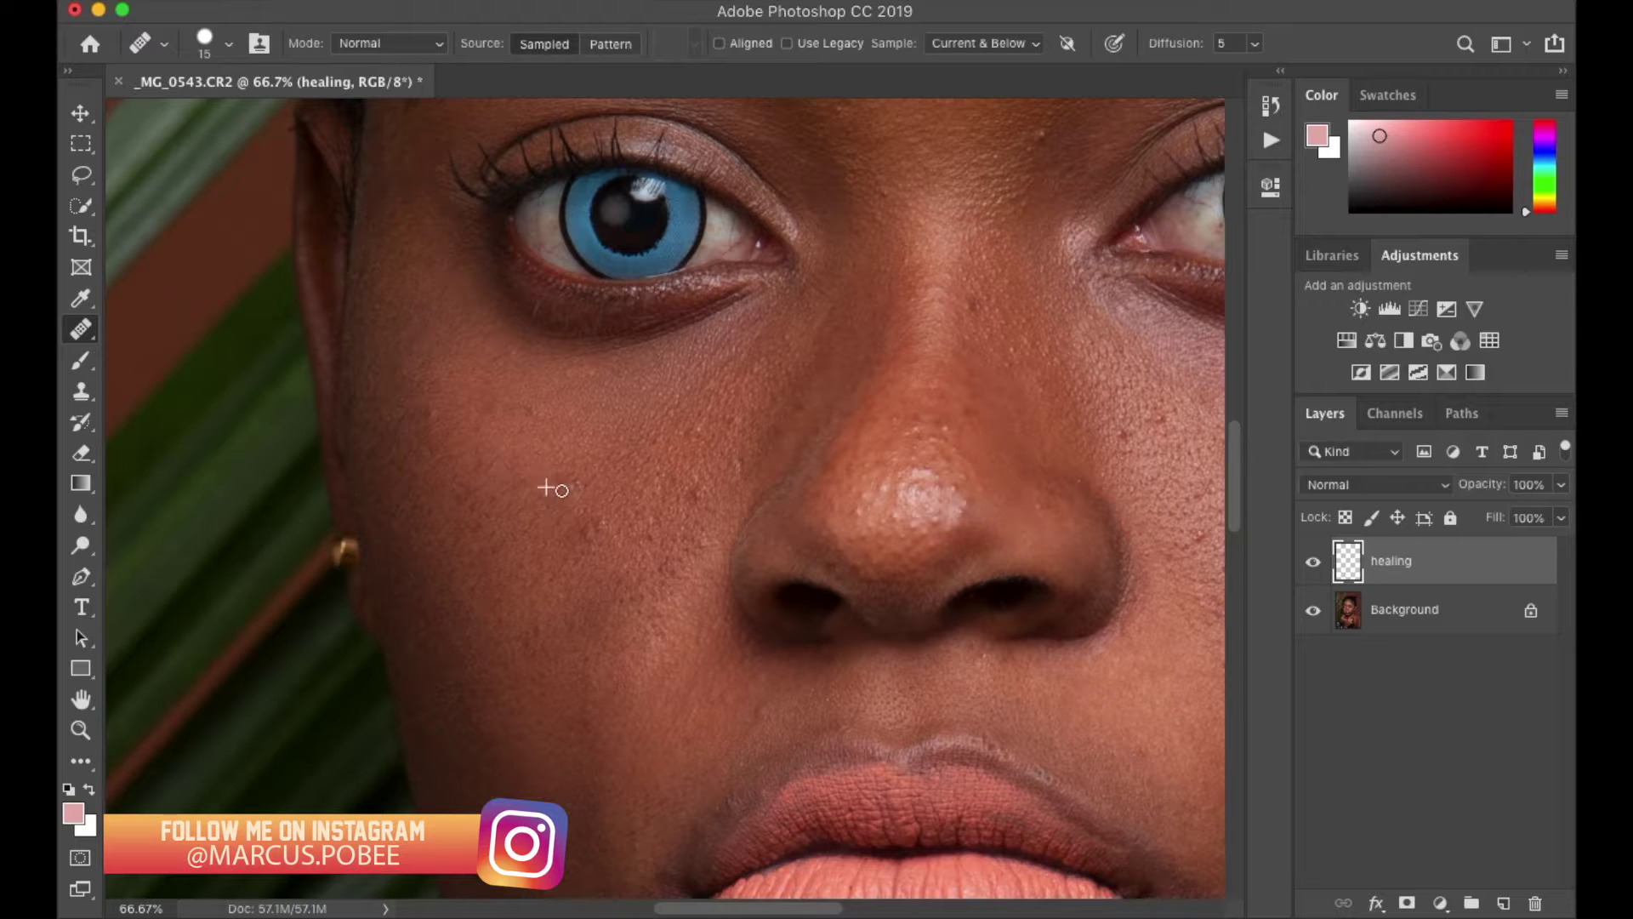
Step: Enlarge the brush and heal the cheek blemishes and the raised bump
left_click(561, 550)
key("bracketright")
key("bracketright")
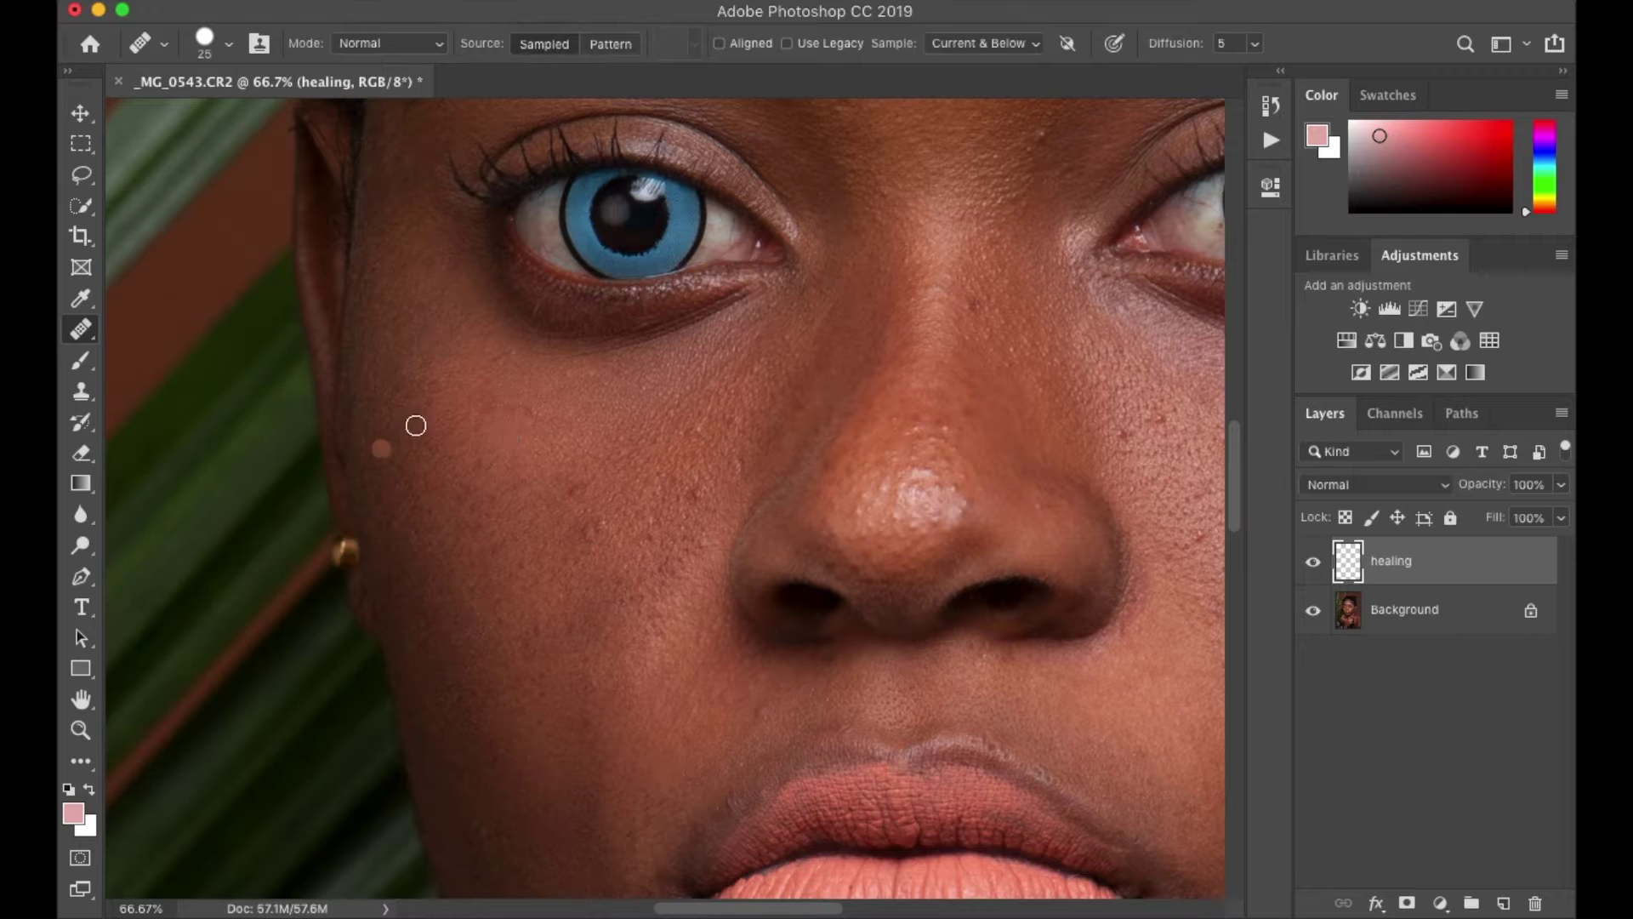
left_click(504, 395, "alt")
left_click(592, 522)
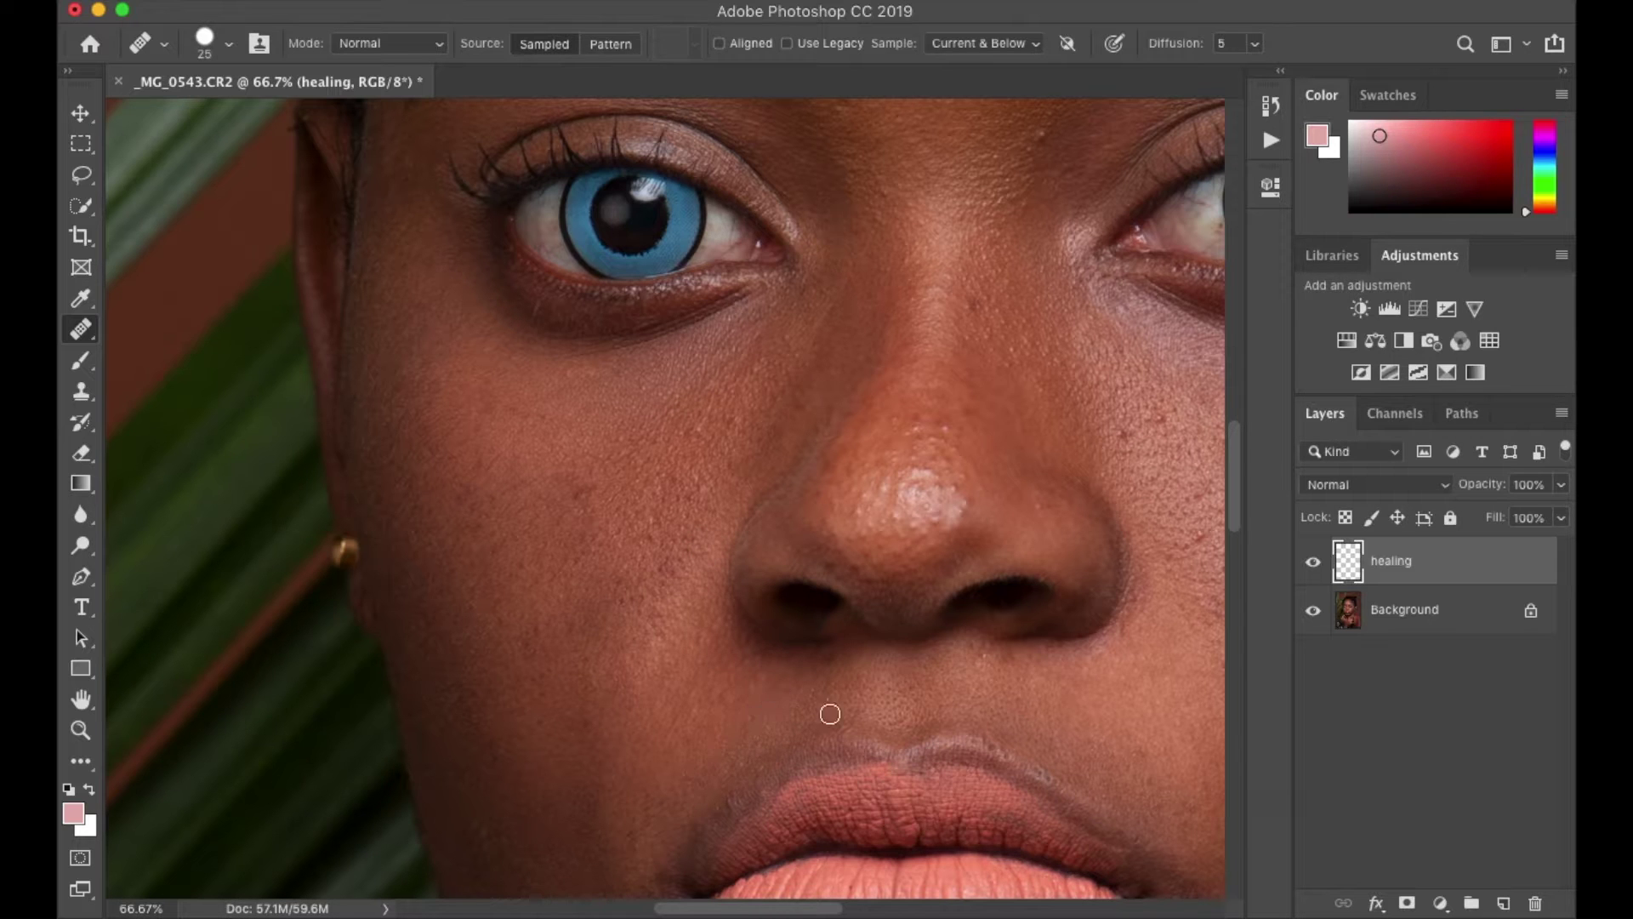
Step: Heal the two blemishes on the chin
scroll(754, 758, "down", 2)
scroll(604, 739, "down", 3)
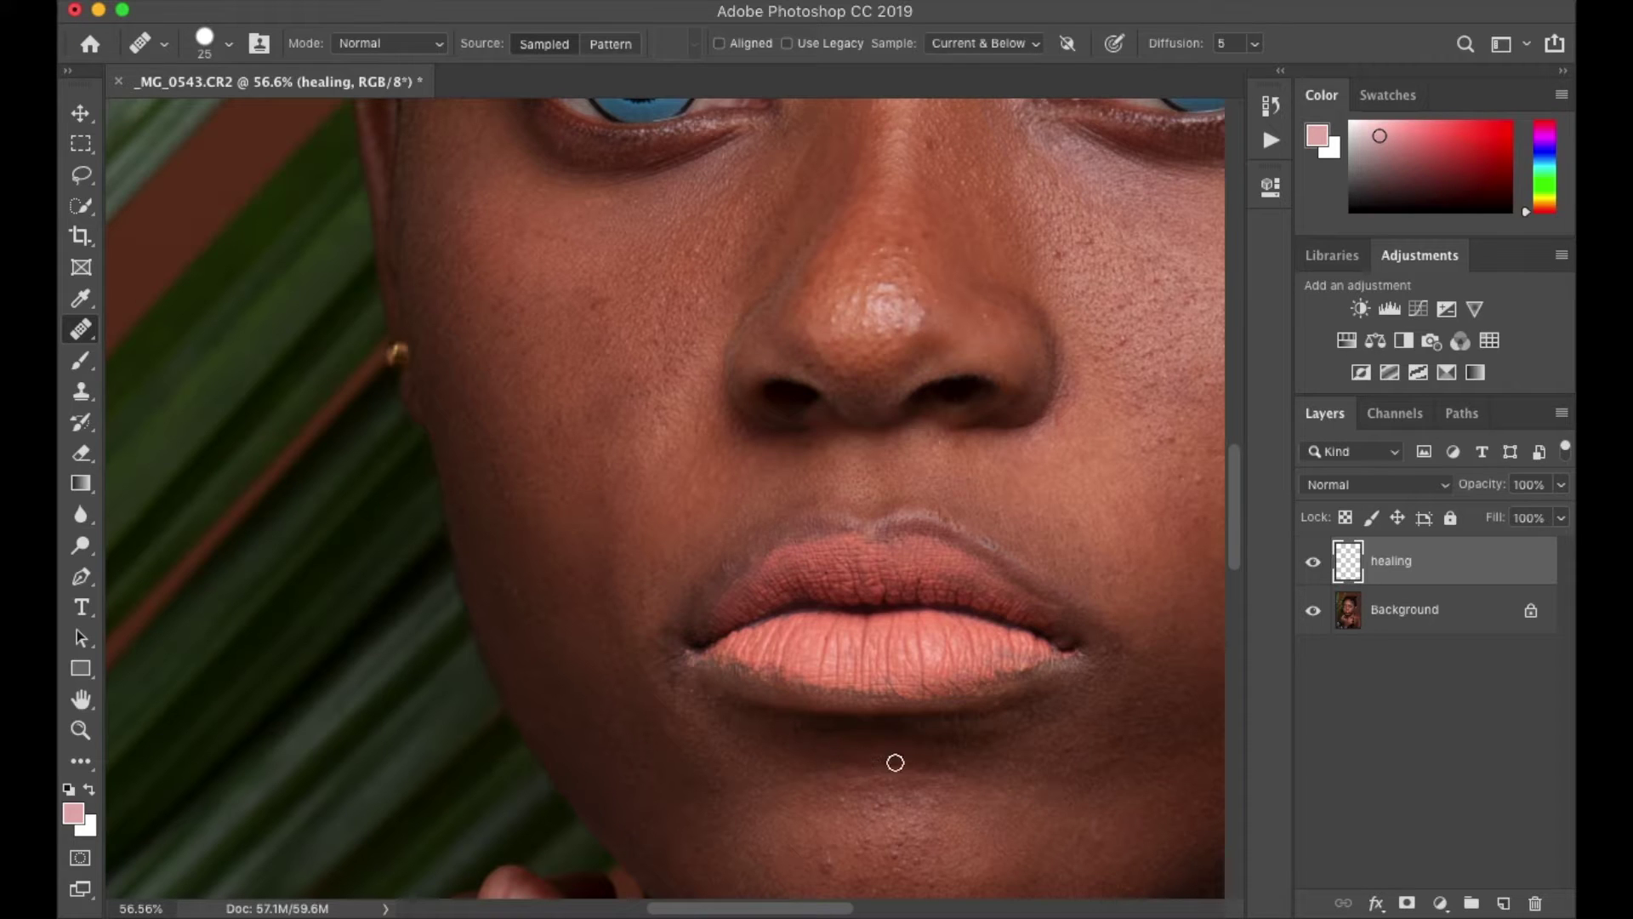
left_click(843, 755)
scroll(846, 837, "down", 2)
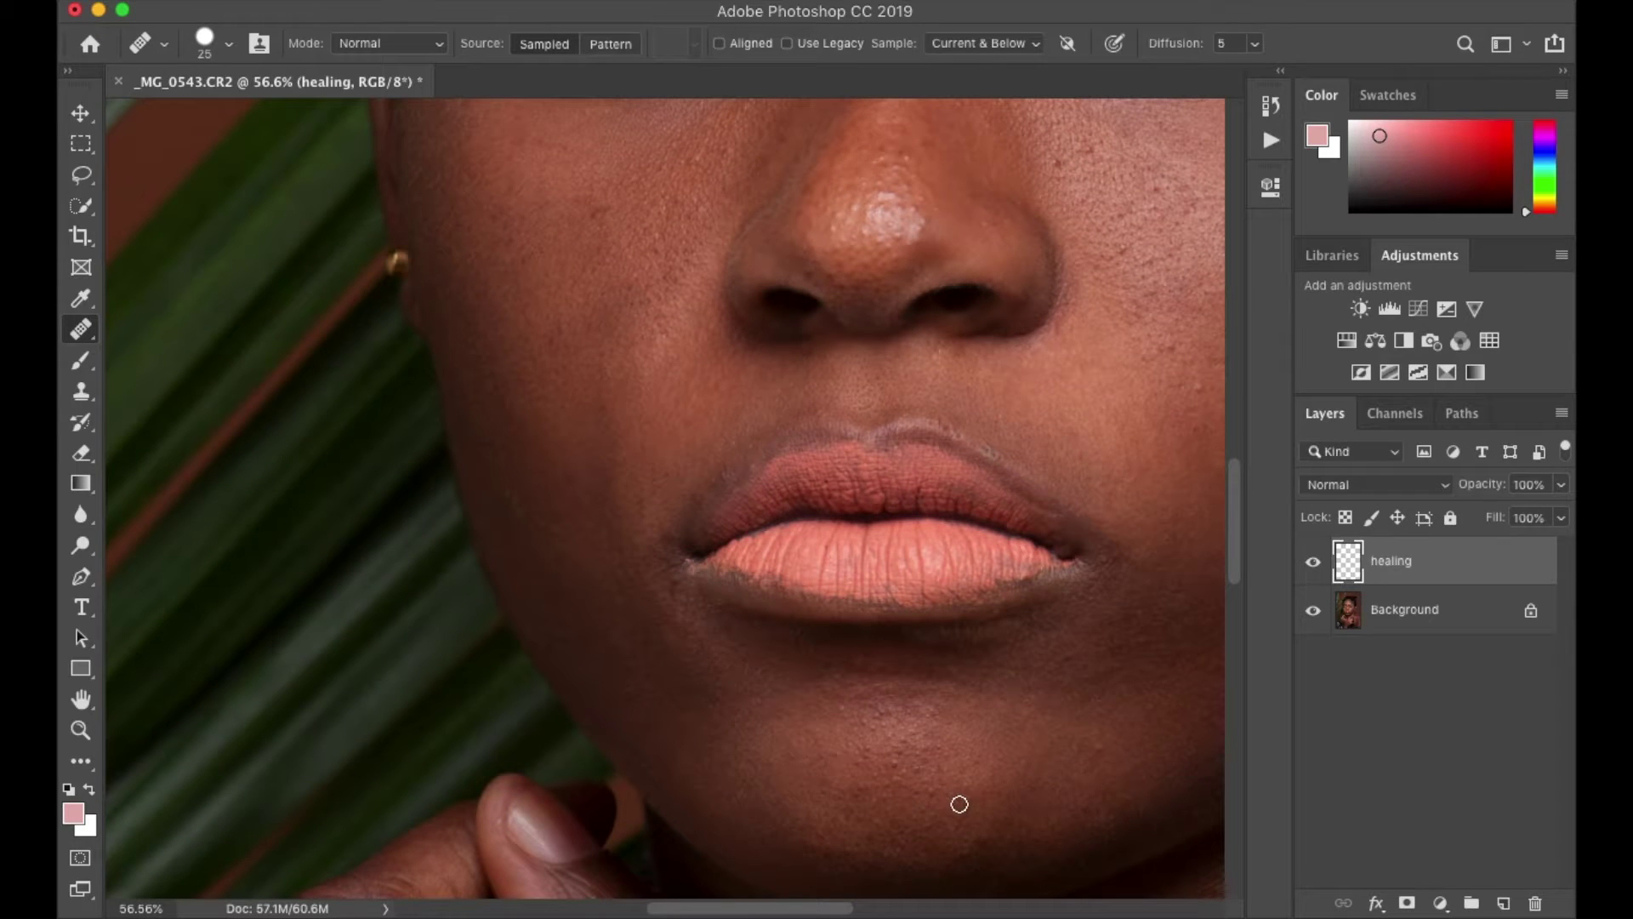
left_click(1017, 748)
scroll(1109, 737, "up", 6)
scroll(1109, 737, "right", 8)
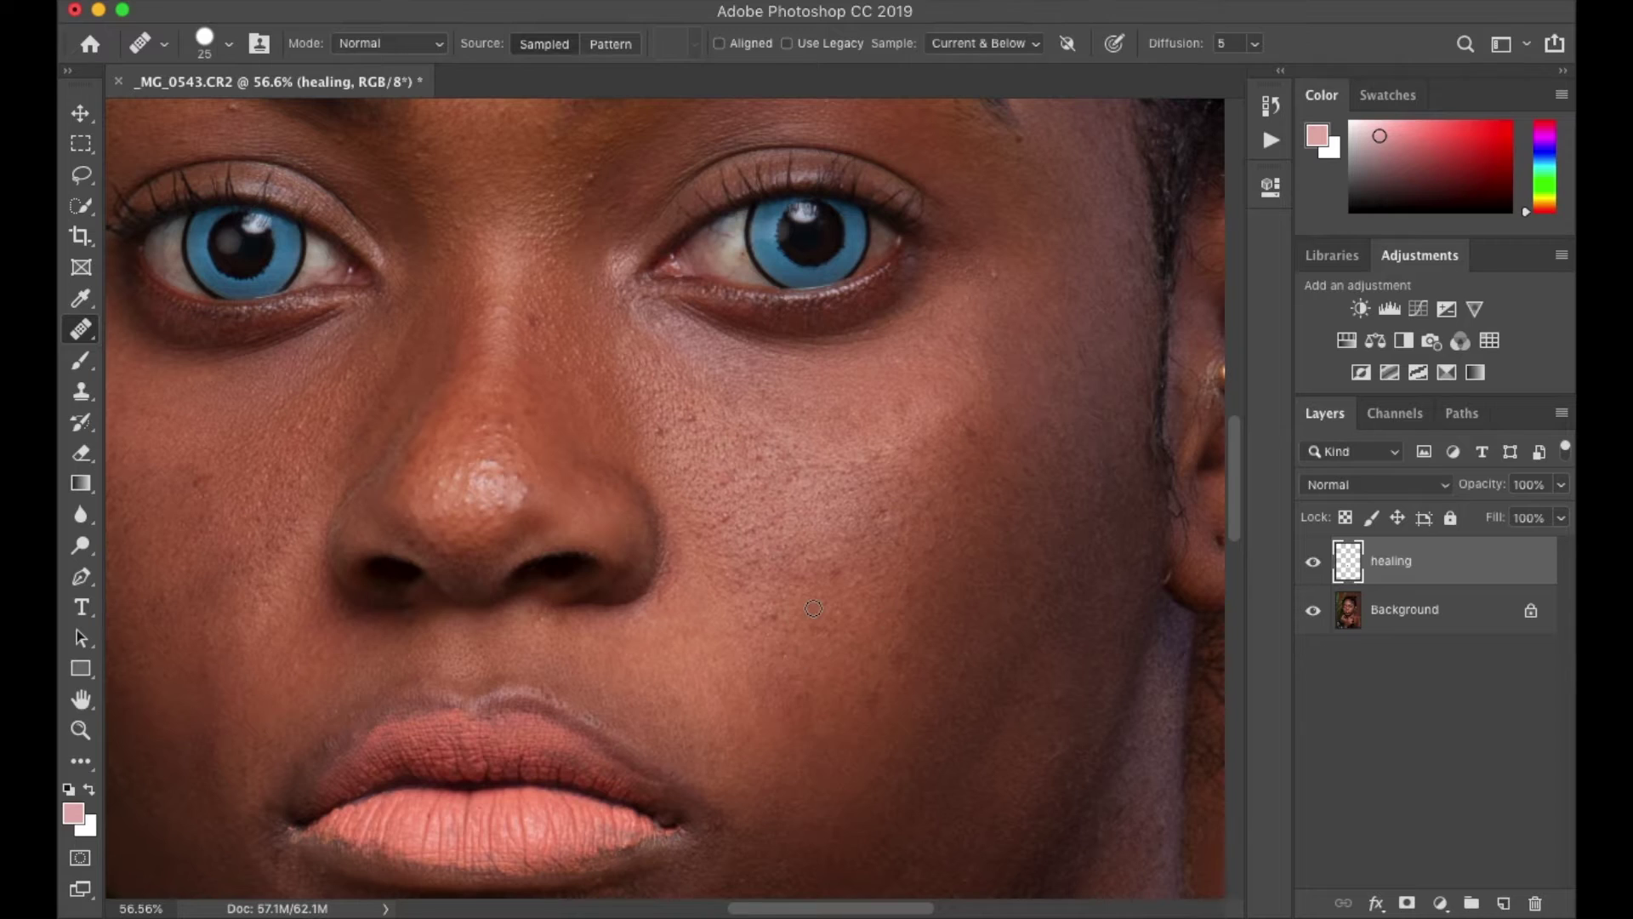
scroll(725, 553, "up", 4)
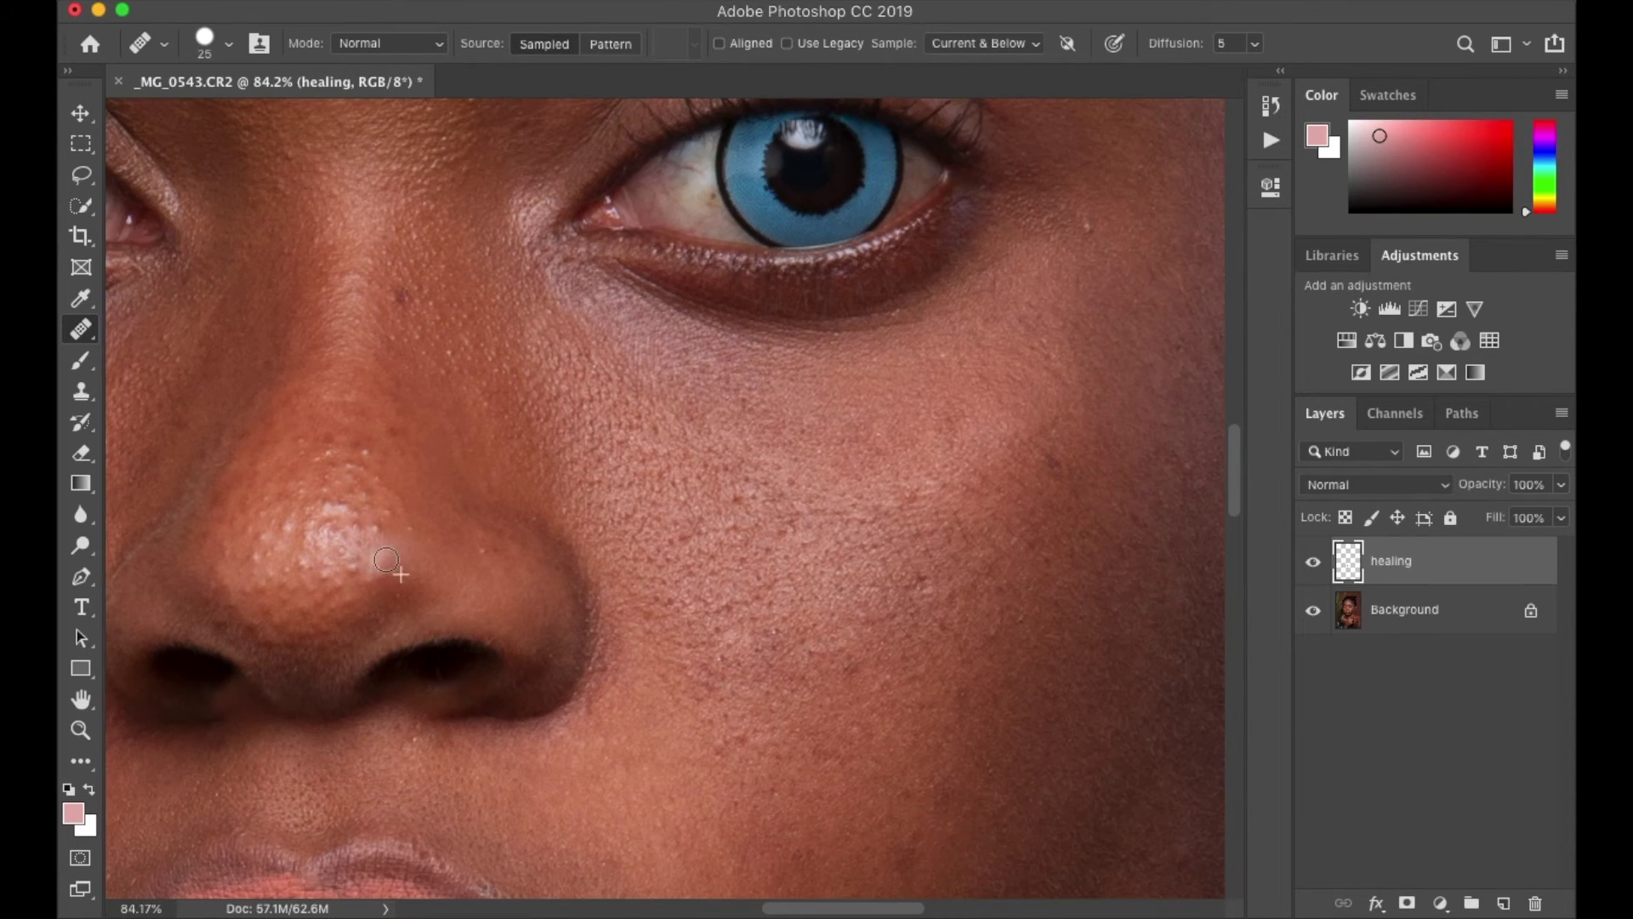
Step: Shrink the healing brush and heal a blemish on the forehead
scroll(493, 452, "up", 10)
scroll(649, 511, "down", 12)
scroll(649, 510, "down", 2)
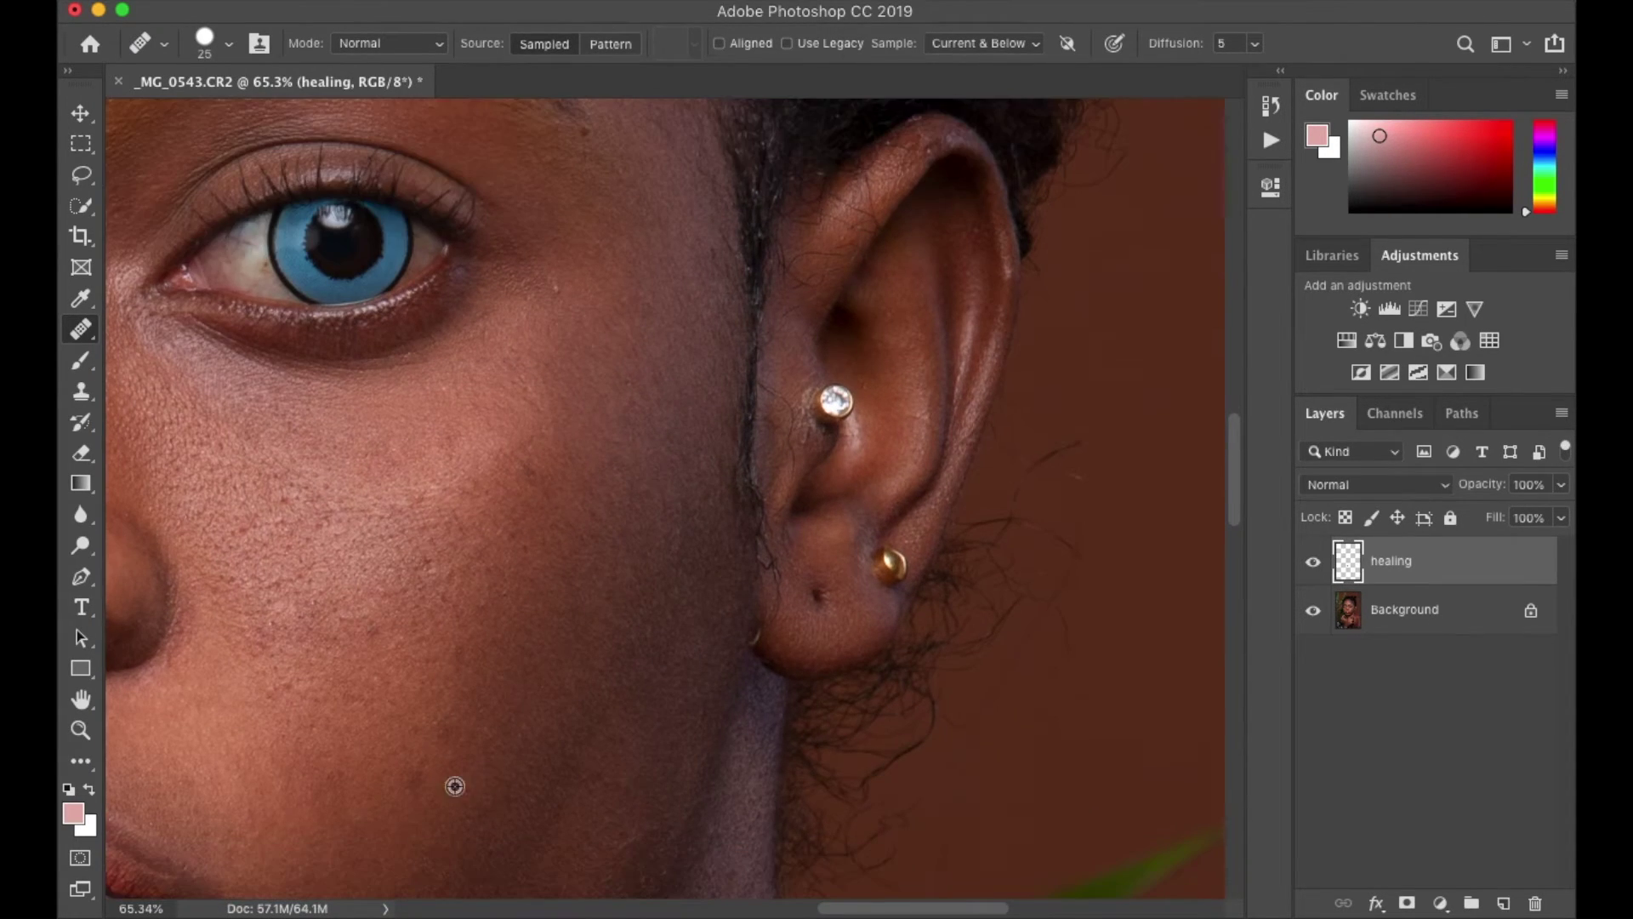
scroll(595, 334, "up", 3)
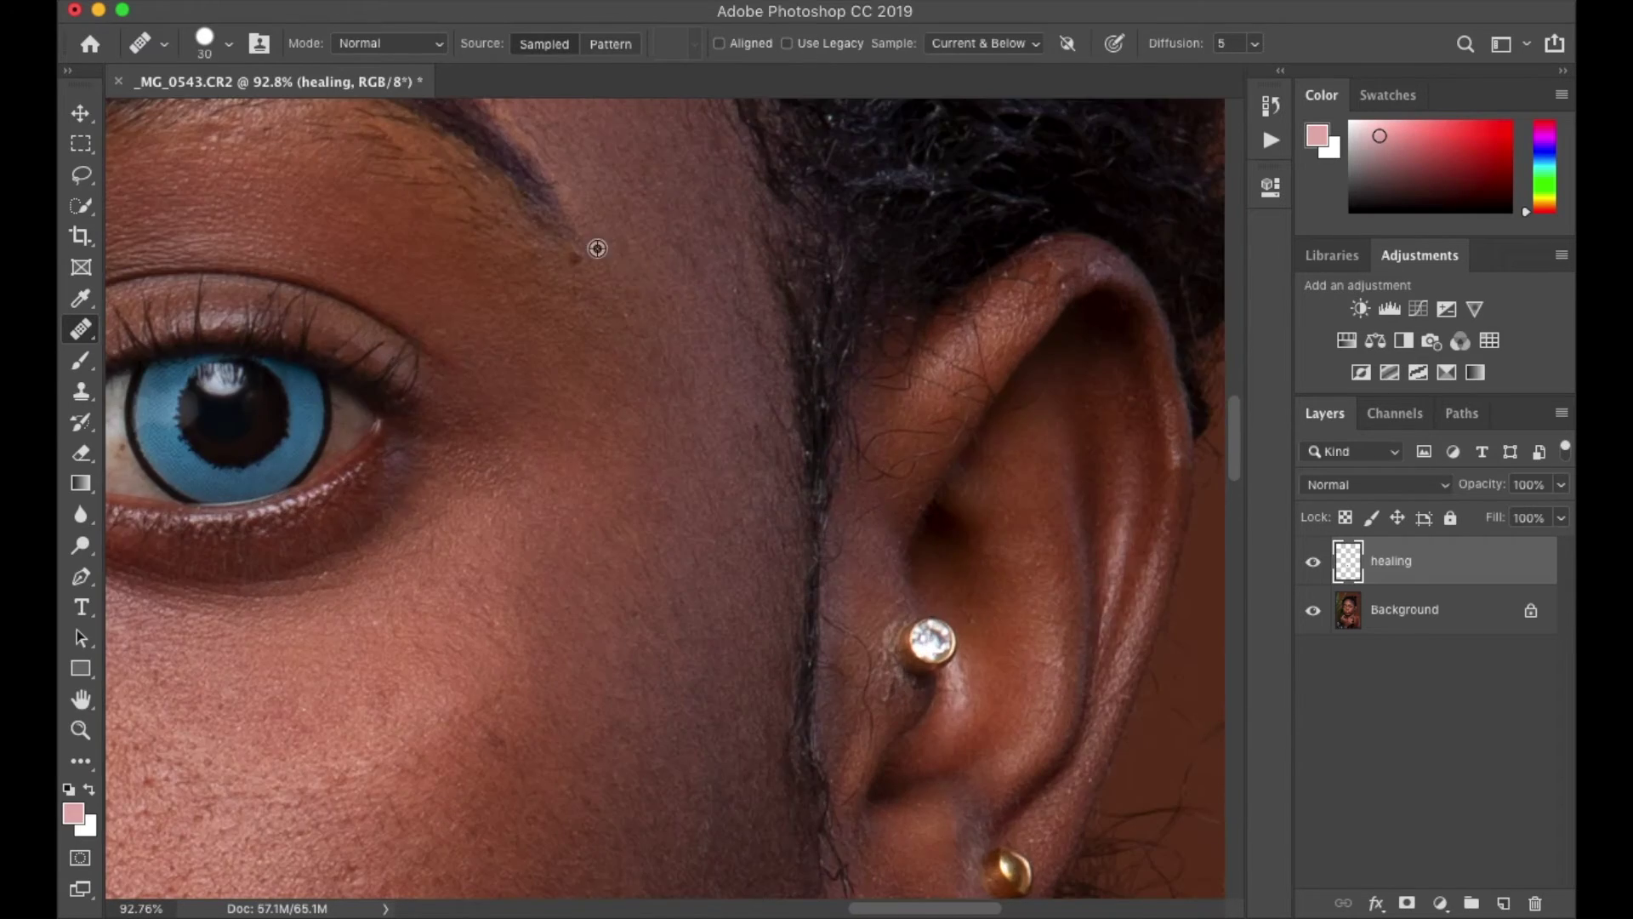
scroll(553, 255, "up", 5)
key("bracketleft")
scroll(310, 302, "up", 2)
scroll(265, 350, "up", 1)
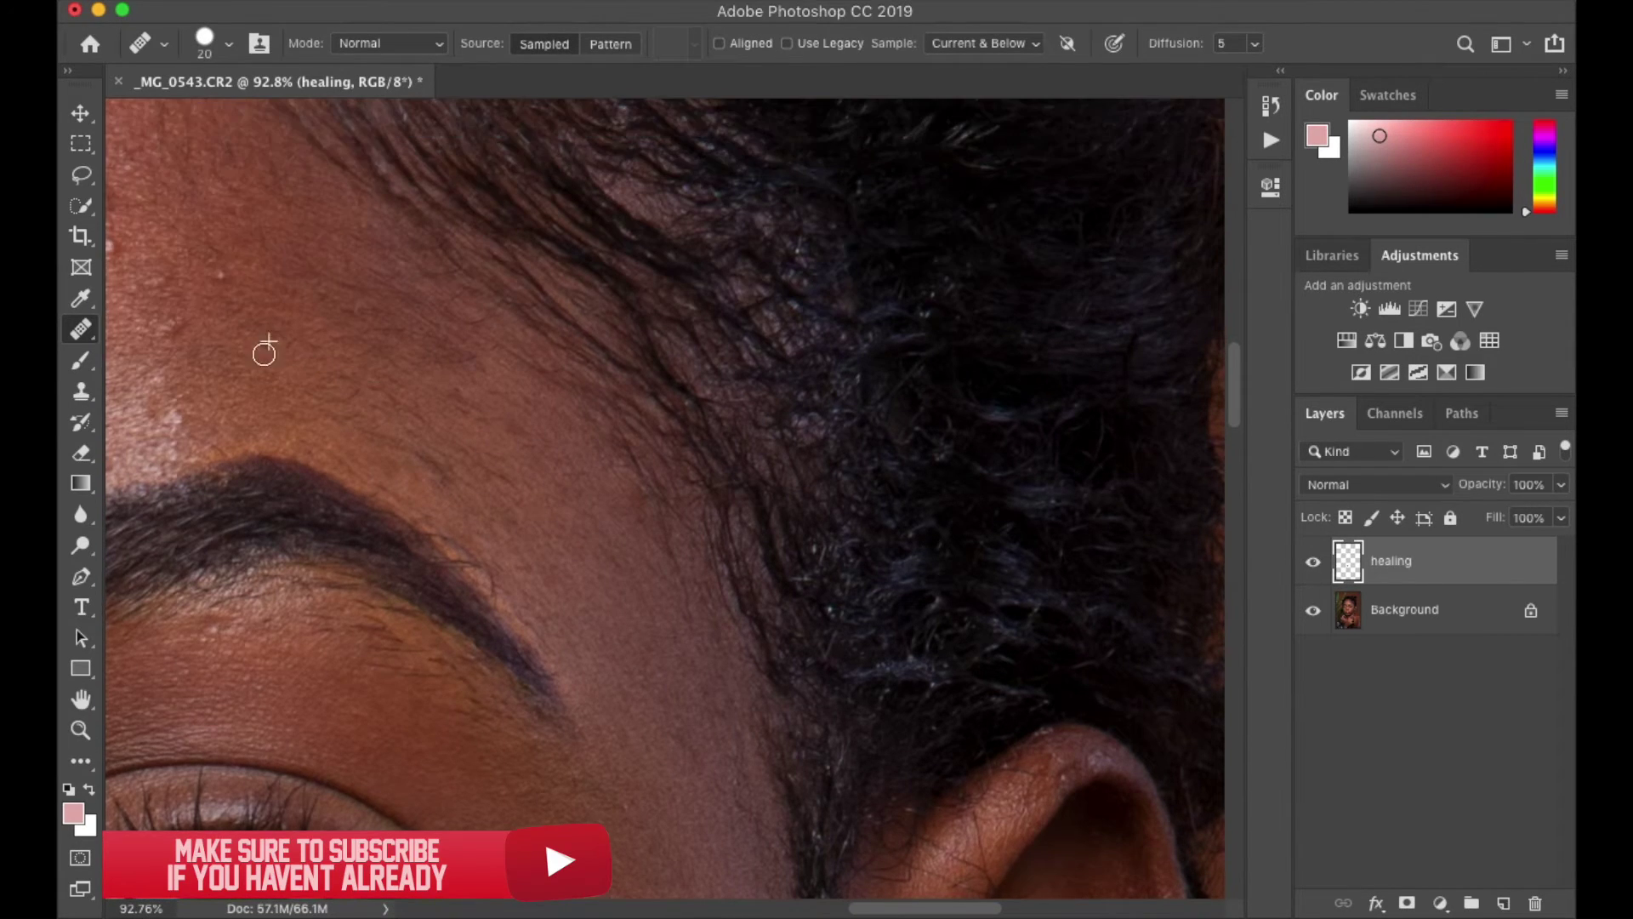
scroll(578, 434, "up", 5)
scroll(668, 467, "up", 1)
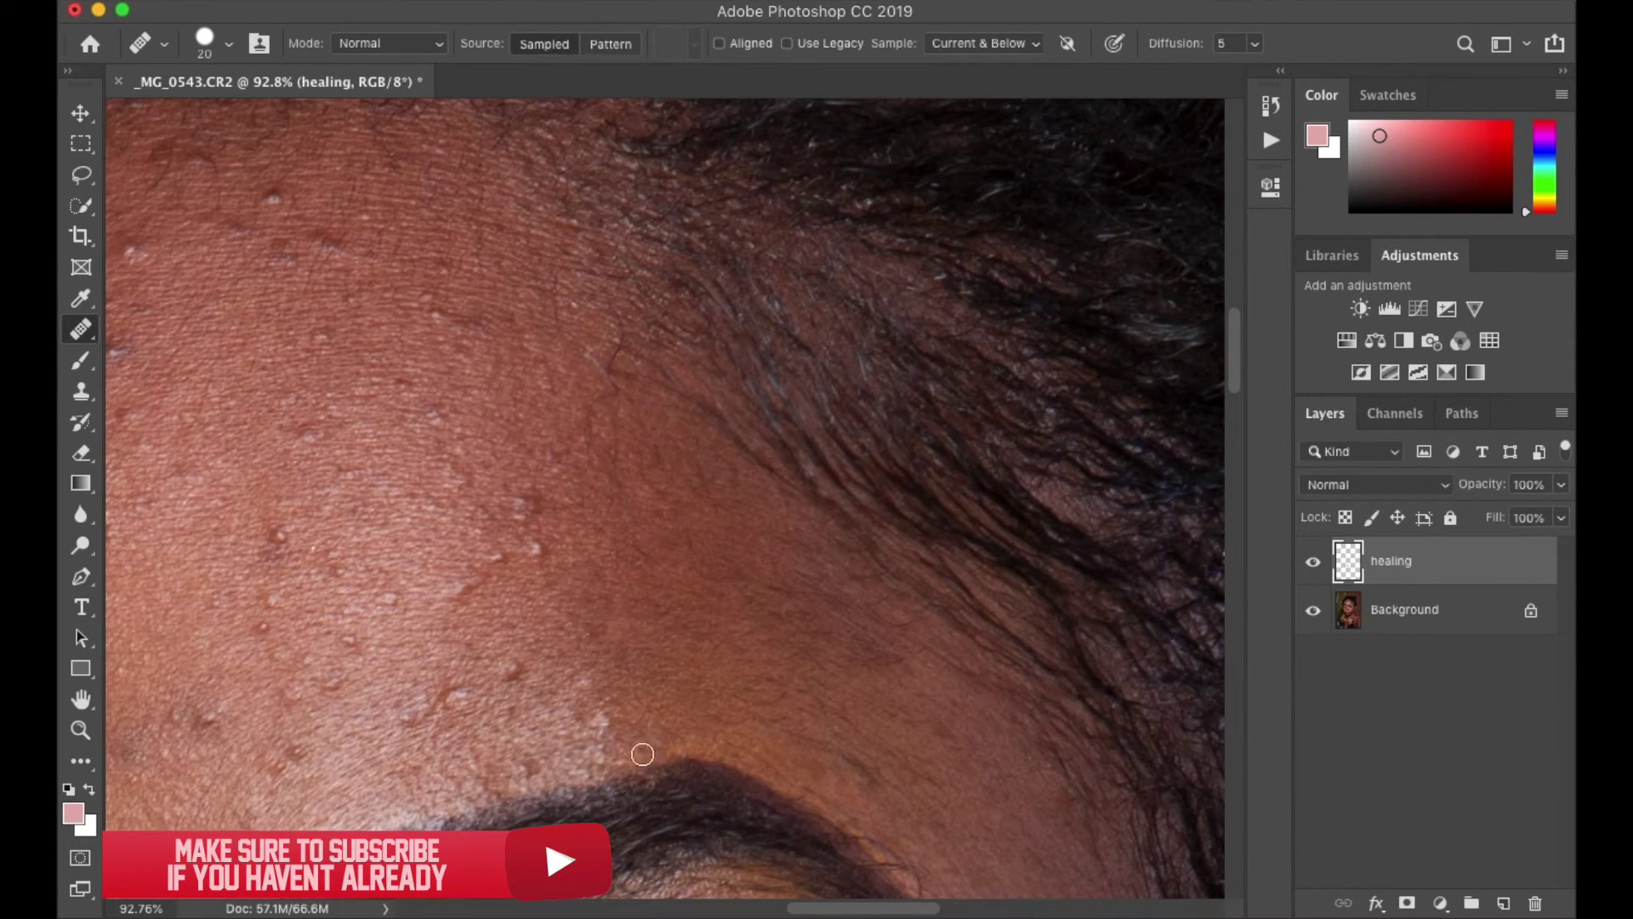
key("bracketleft")
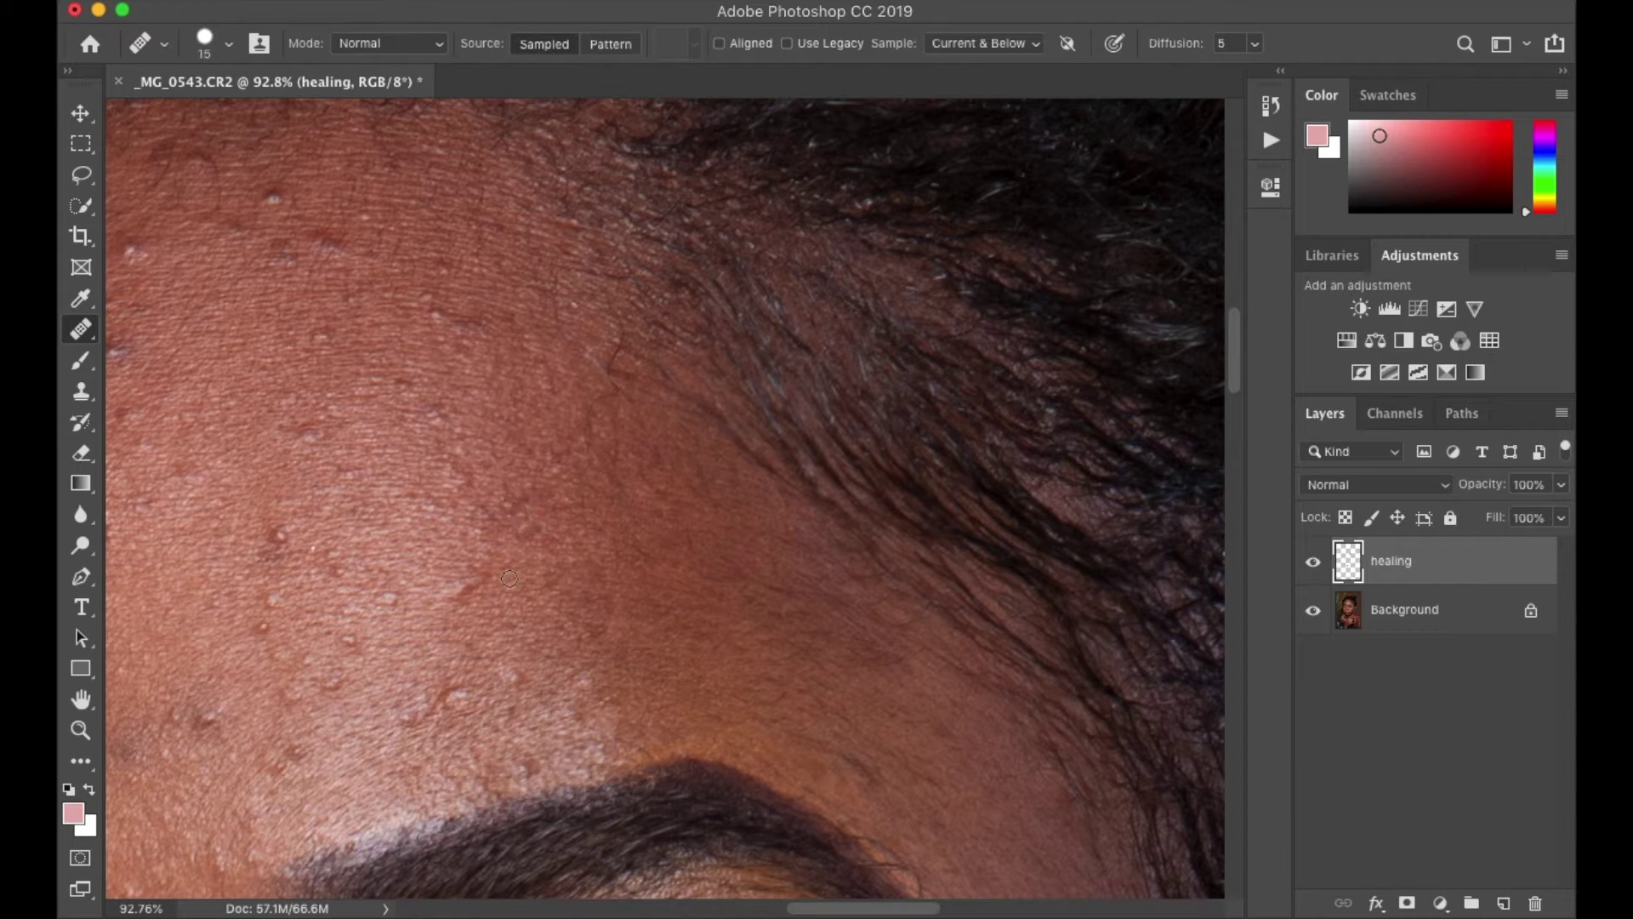
scroll(450, 668, "up", 5)
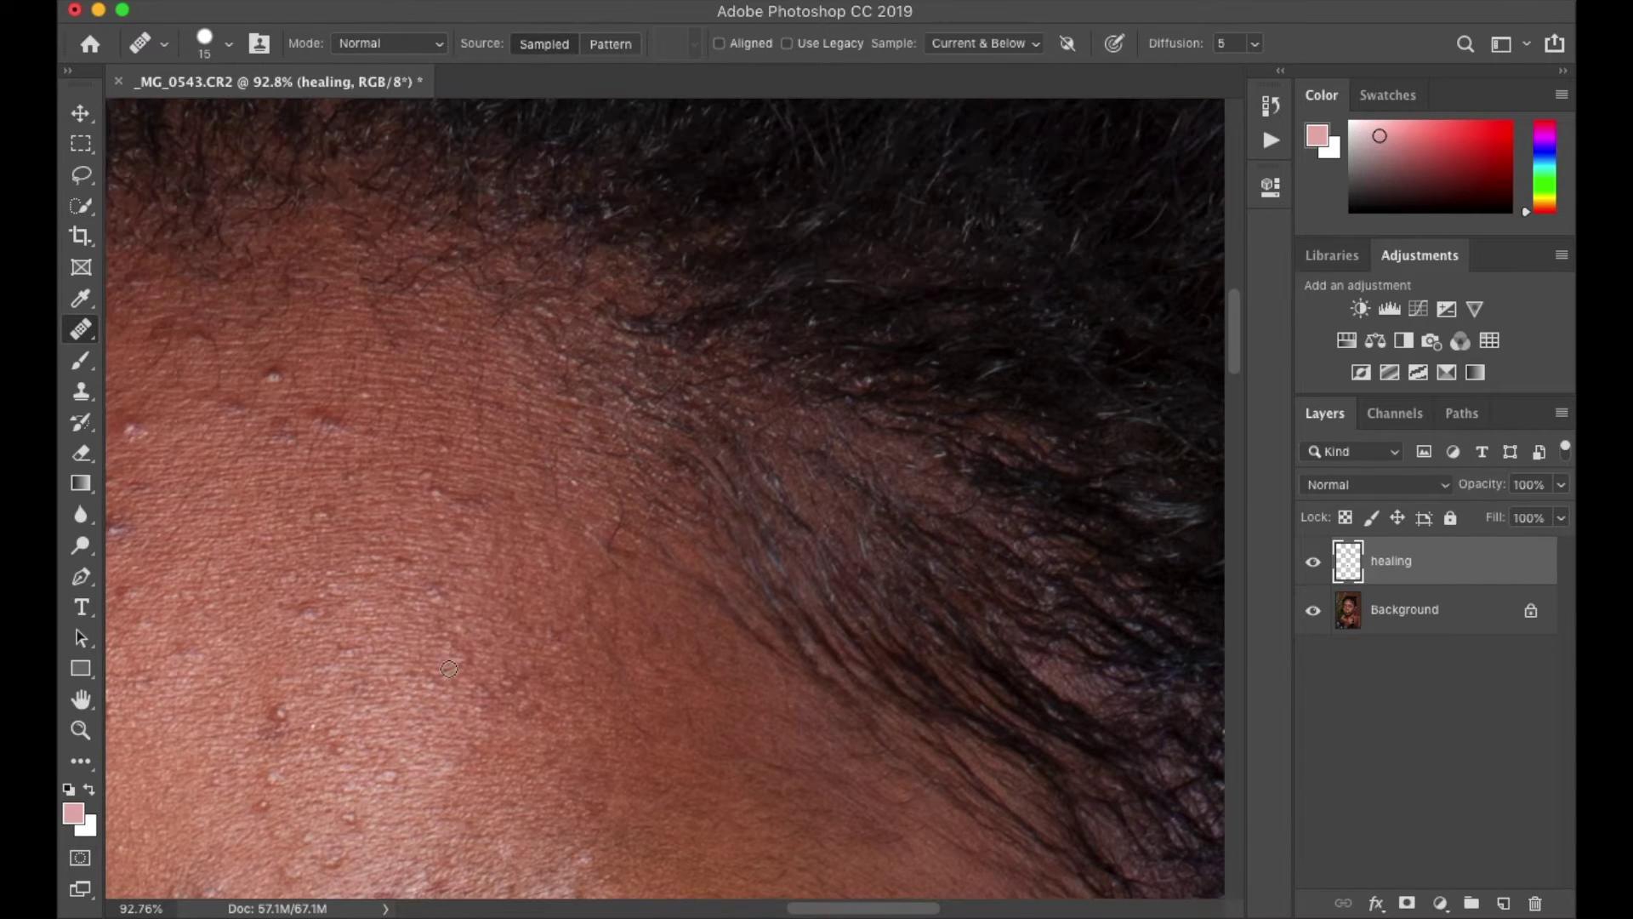
left_click(427, 560)
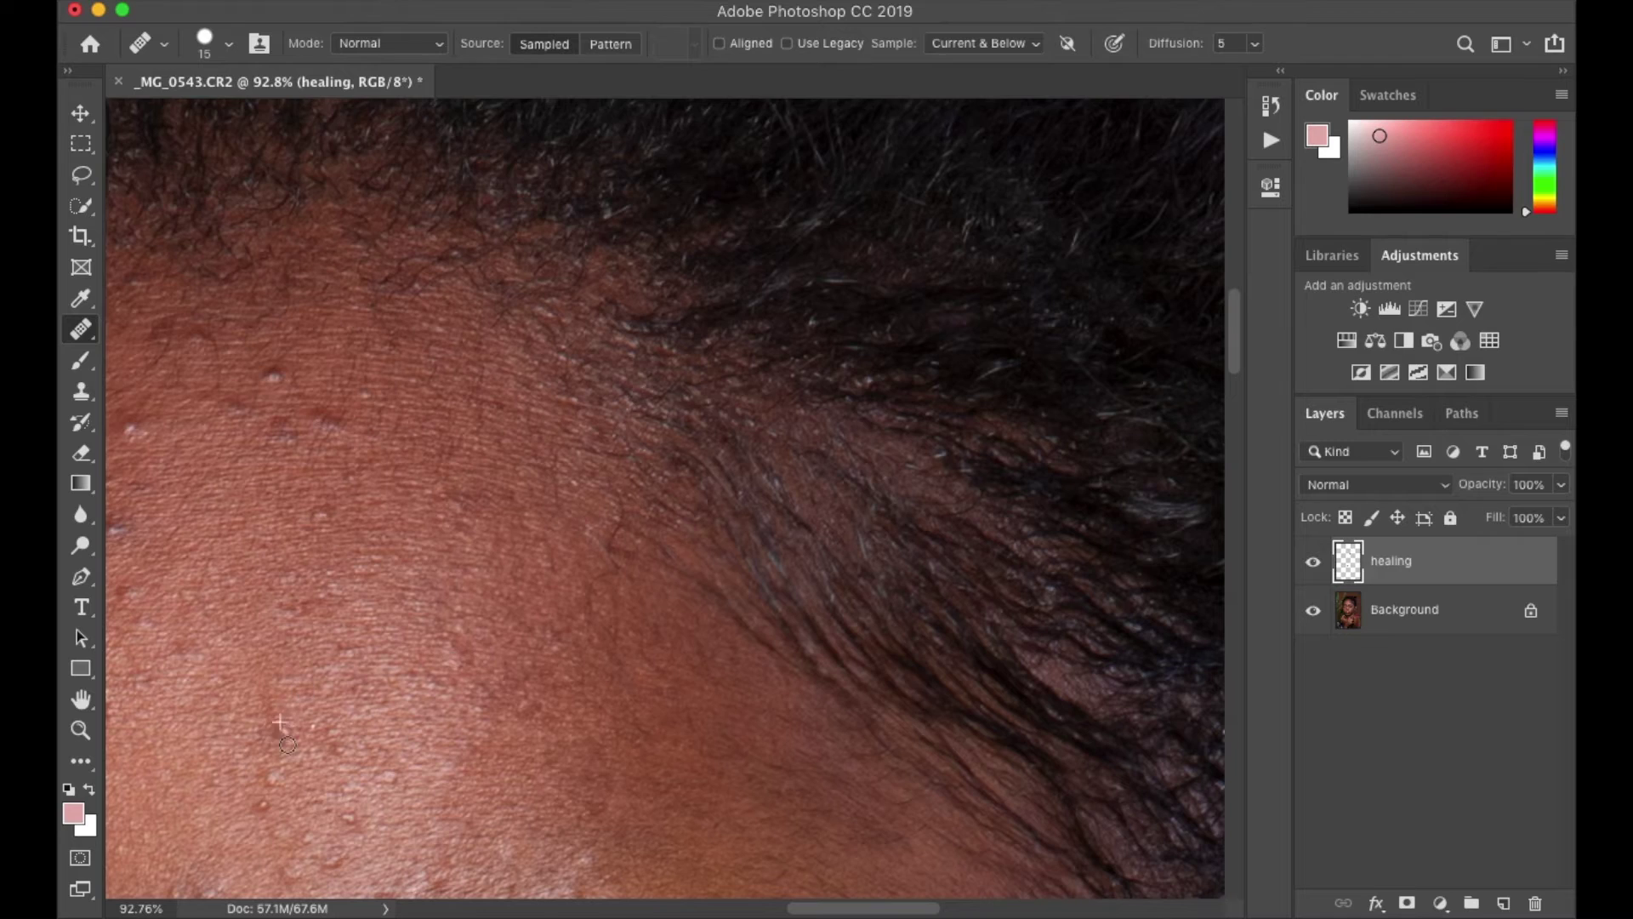
Step: Slightly enlarge the brush and heal the small blemish below the eyebrow
scroll(280, 740, "down", 5)
key("bracketright")
scroll(201, 732, "down", 1)
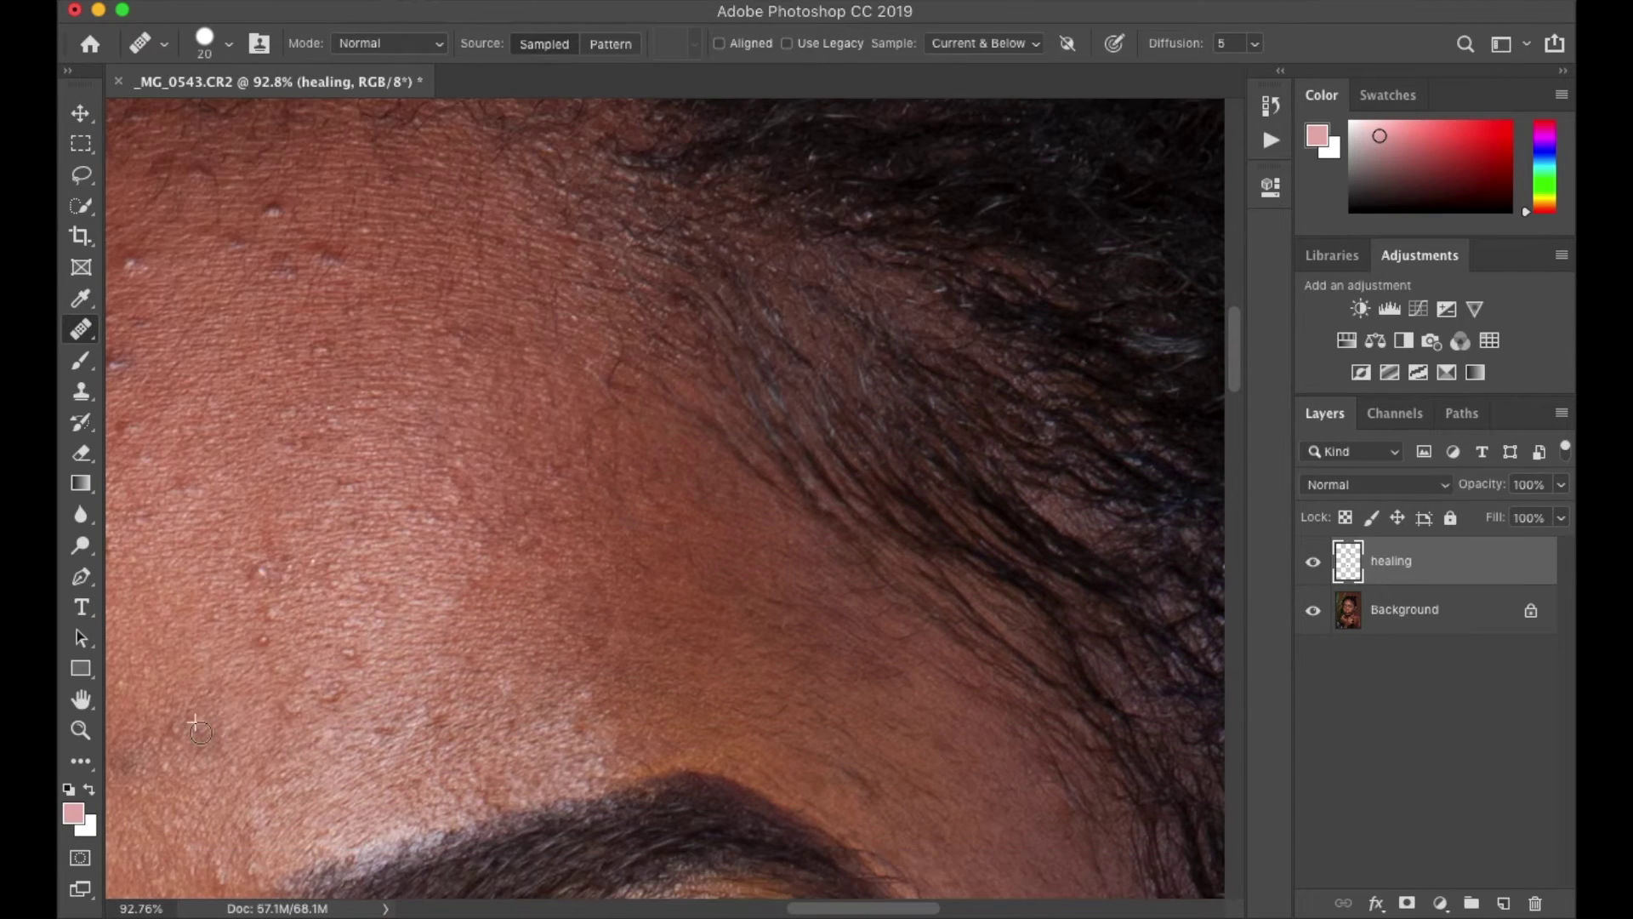
scroll(260, 578, "down", 2)
key("super+minus")
key("super+minus")
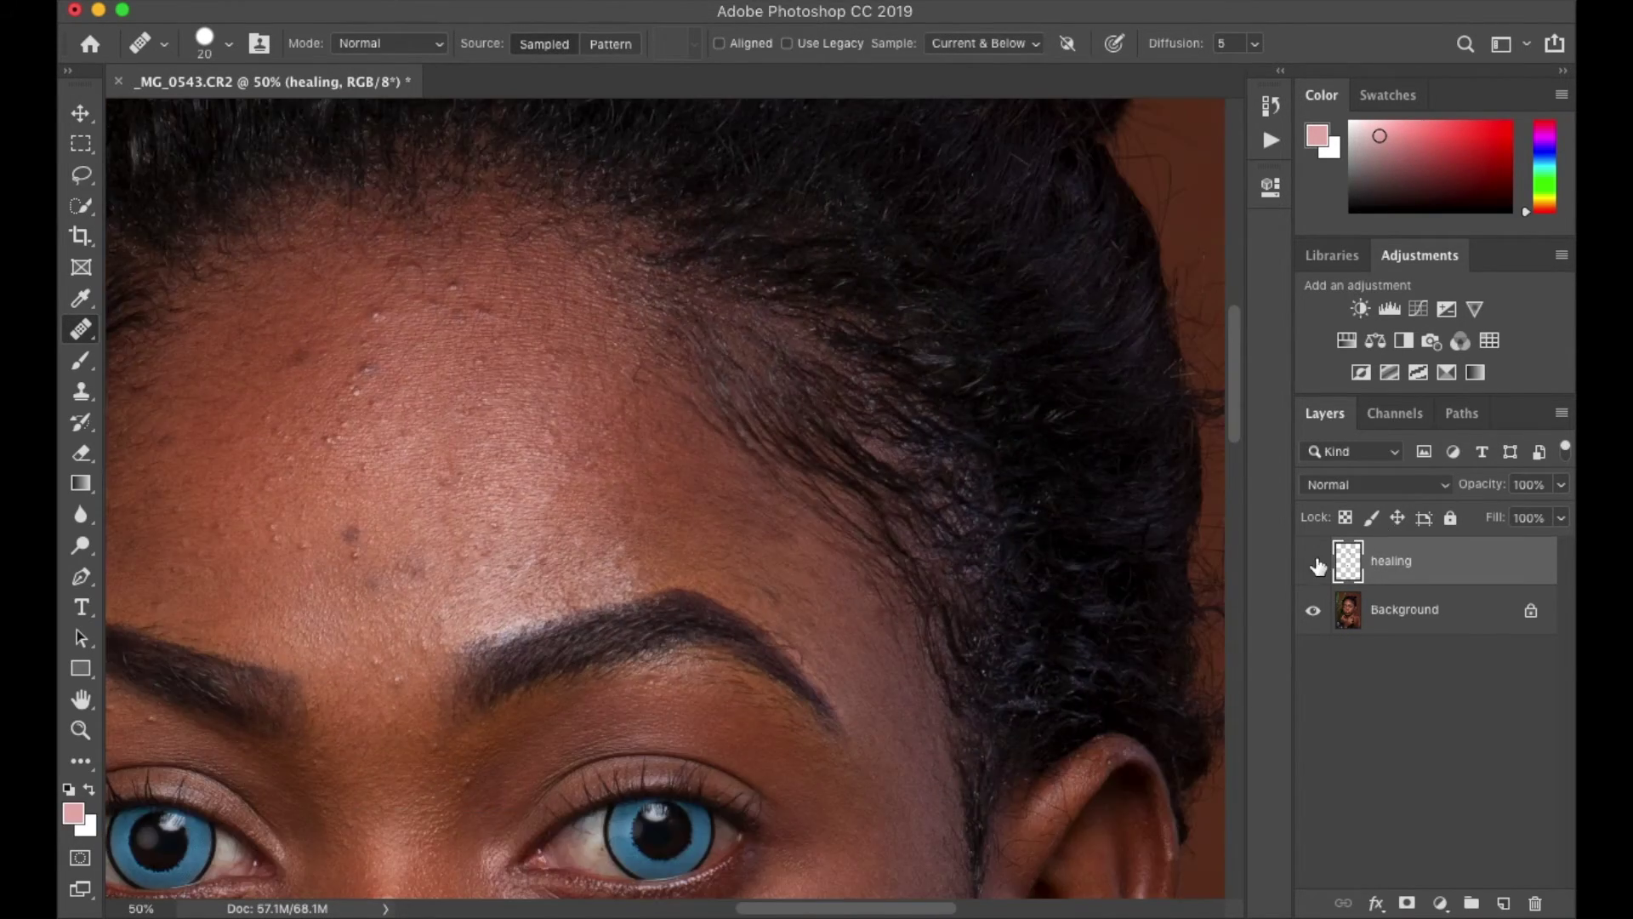
scroll(691, 535, "up", 1)
key("super+equal")
scroll(843, 493, "down", 3)
scroll(825, 515, "down", 3)
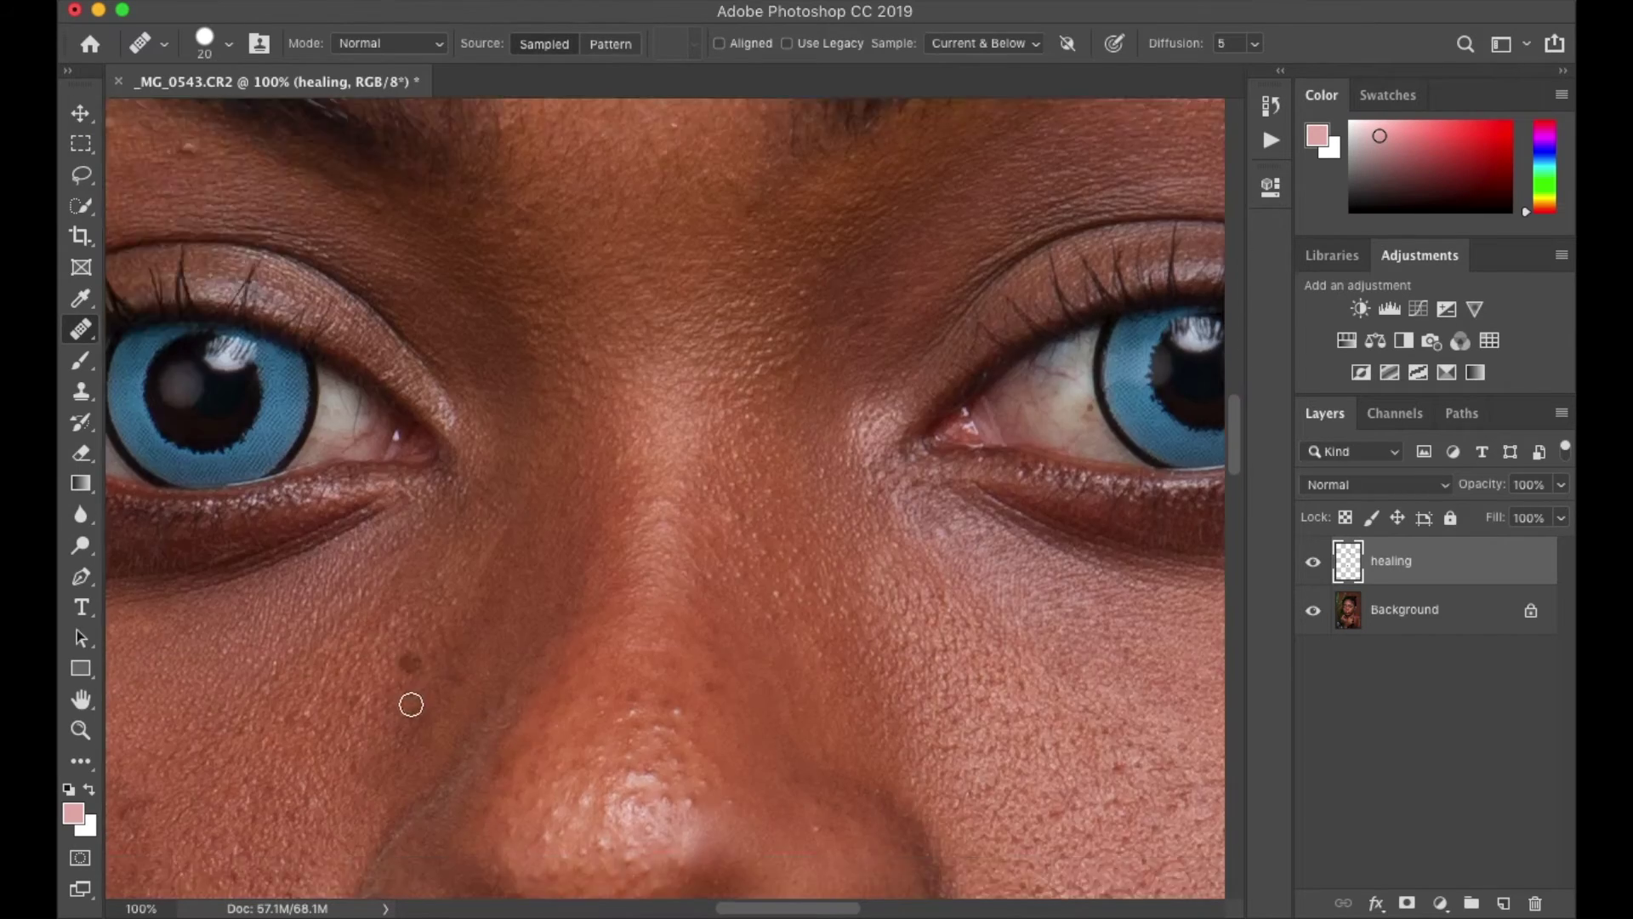
scroll(413, 701, "up", 5)
left_click(514, 545)
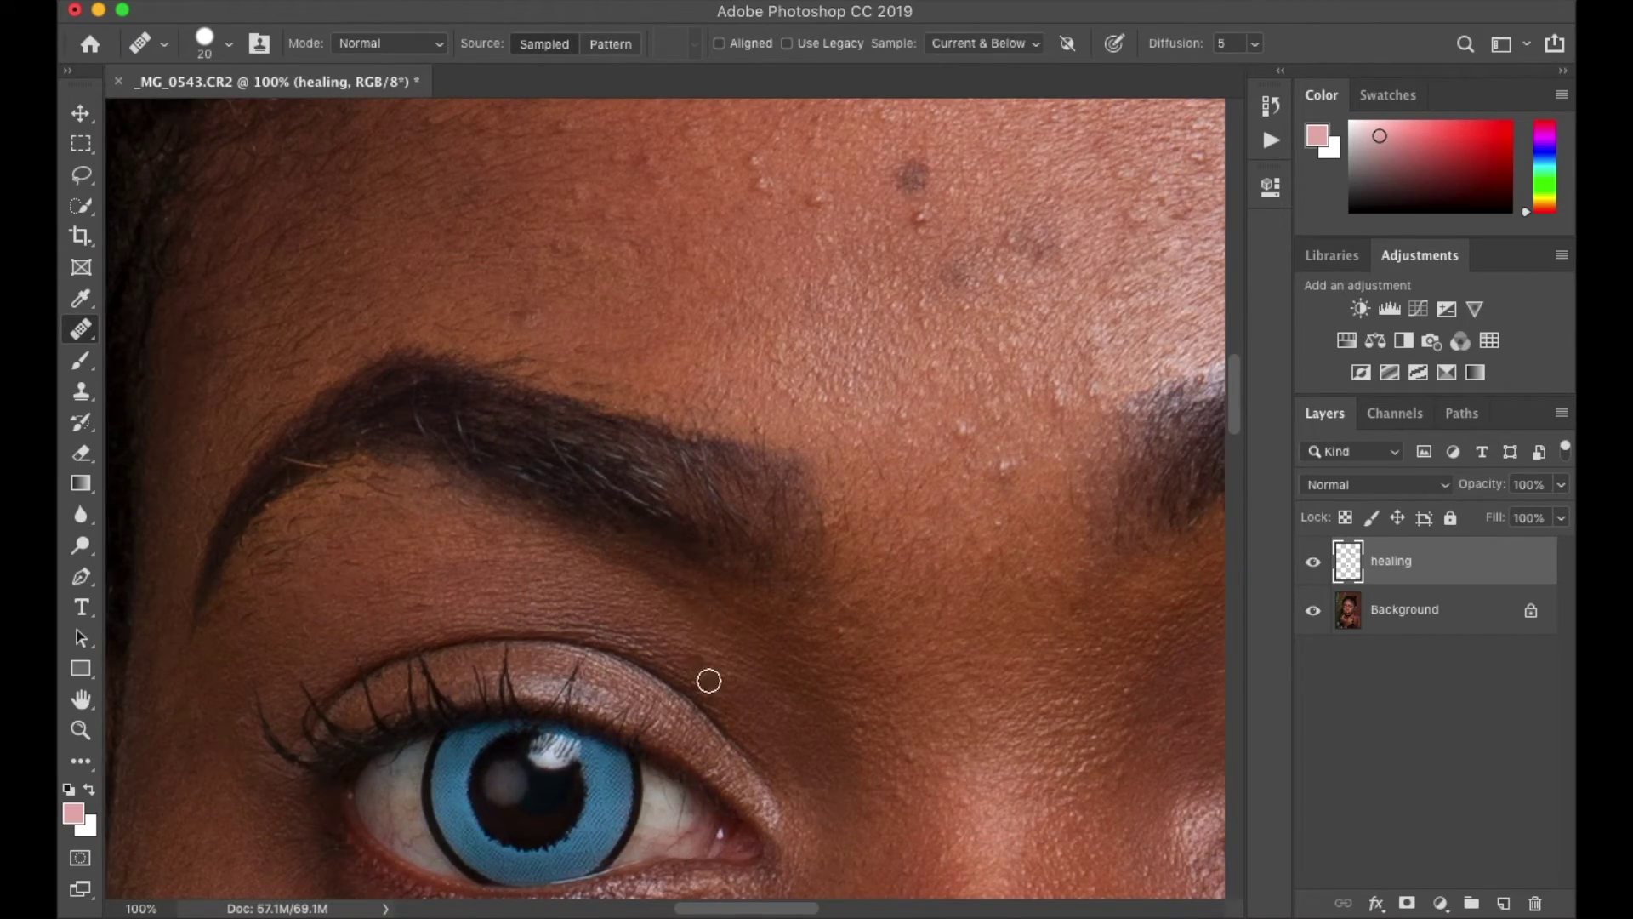
Step: Heal the three whitish spots on the forehead
scroll(707, 678, "up", 3)
scroll(468, 653, "up", 2)
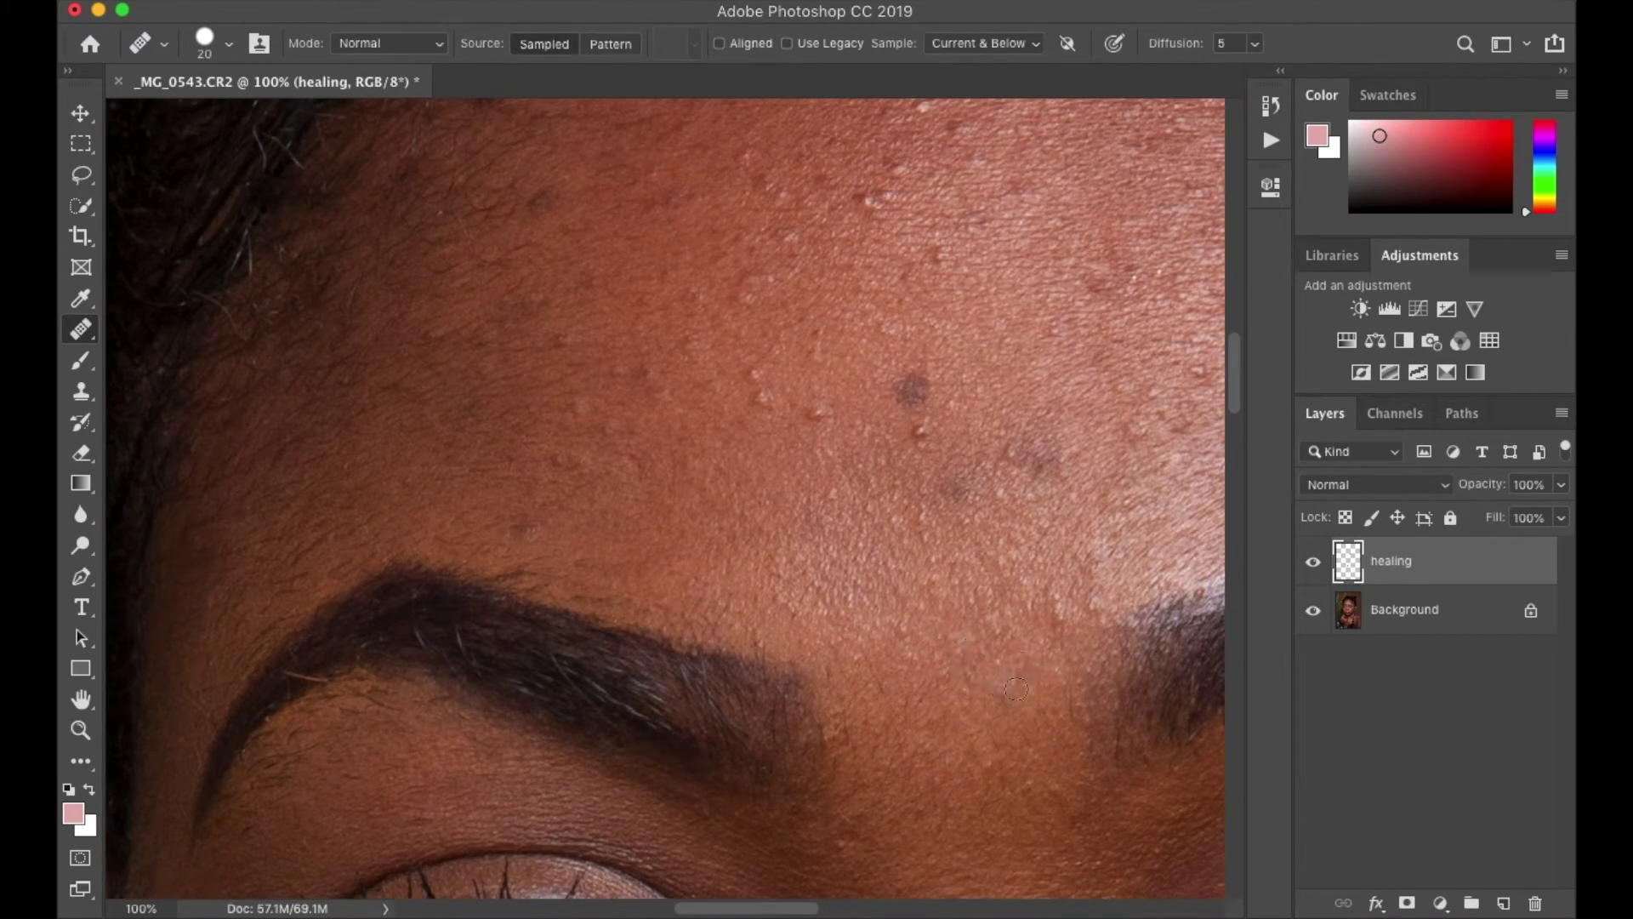
scroll(766, 629, "up", 2)
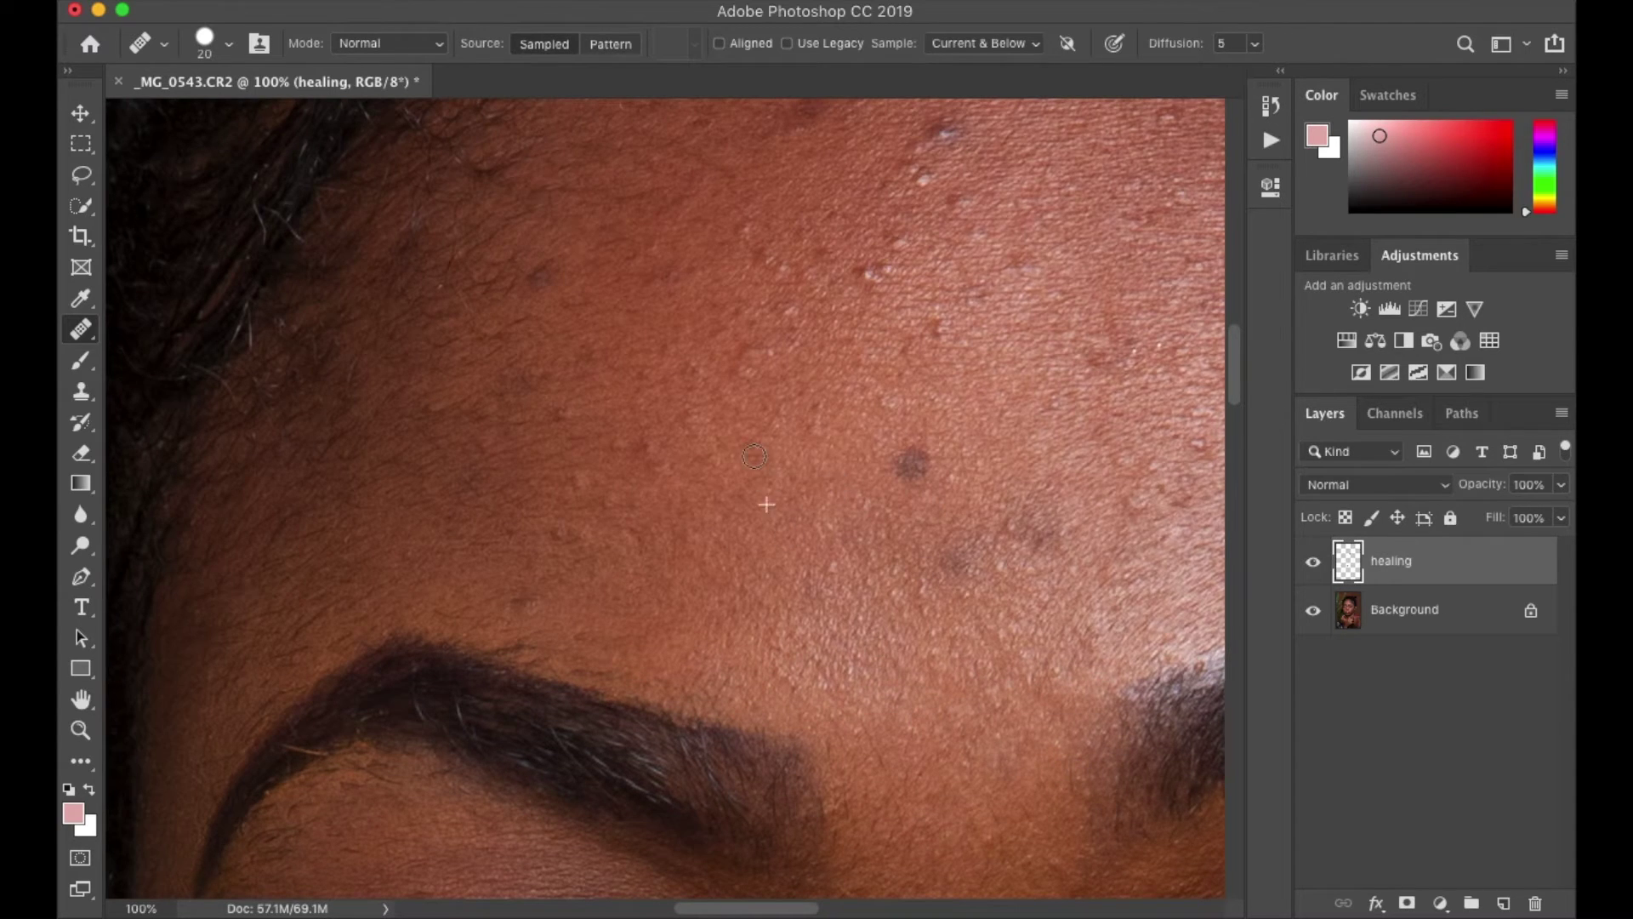
scroll(680, 638, "up", 2)
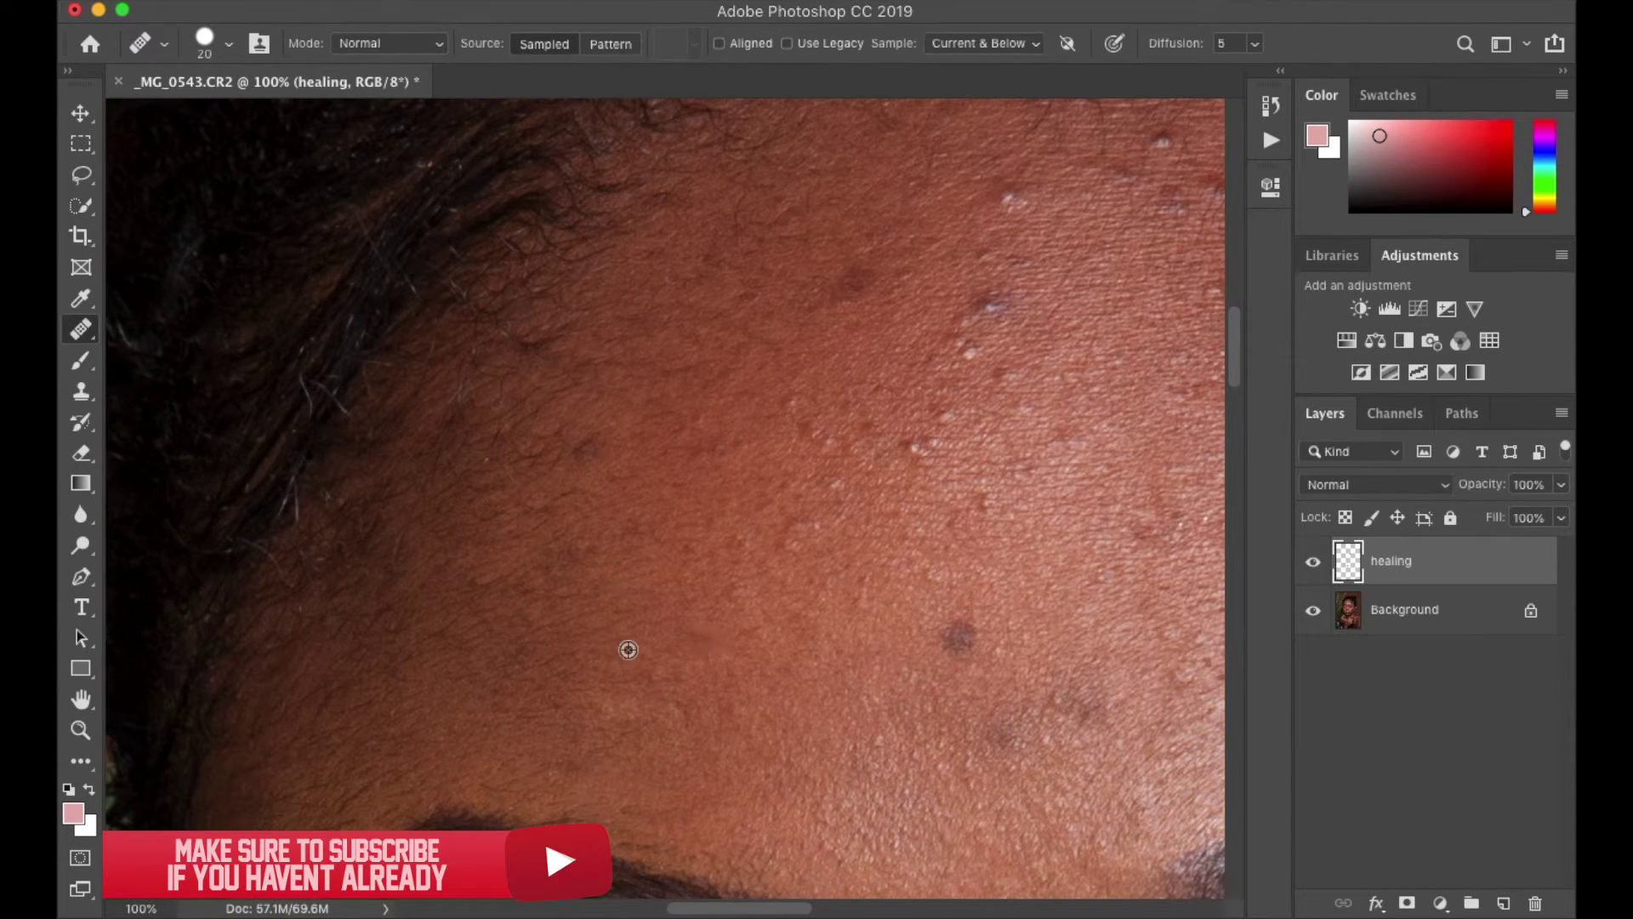
scroll(765, 528, "up", 2)
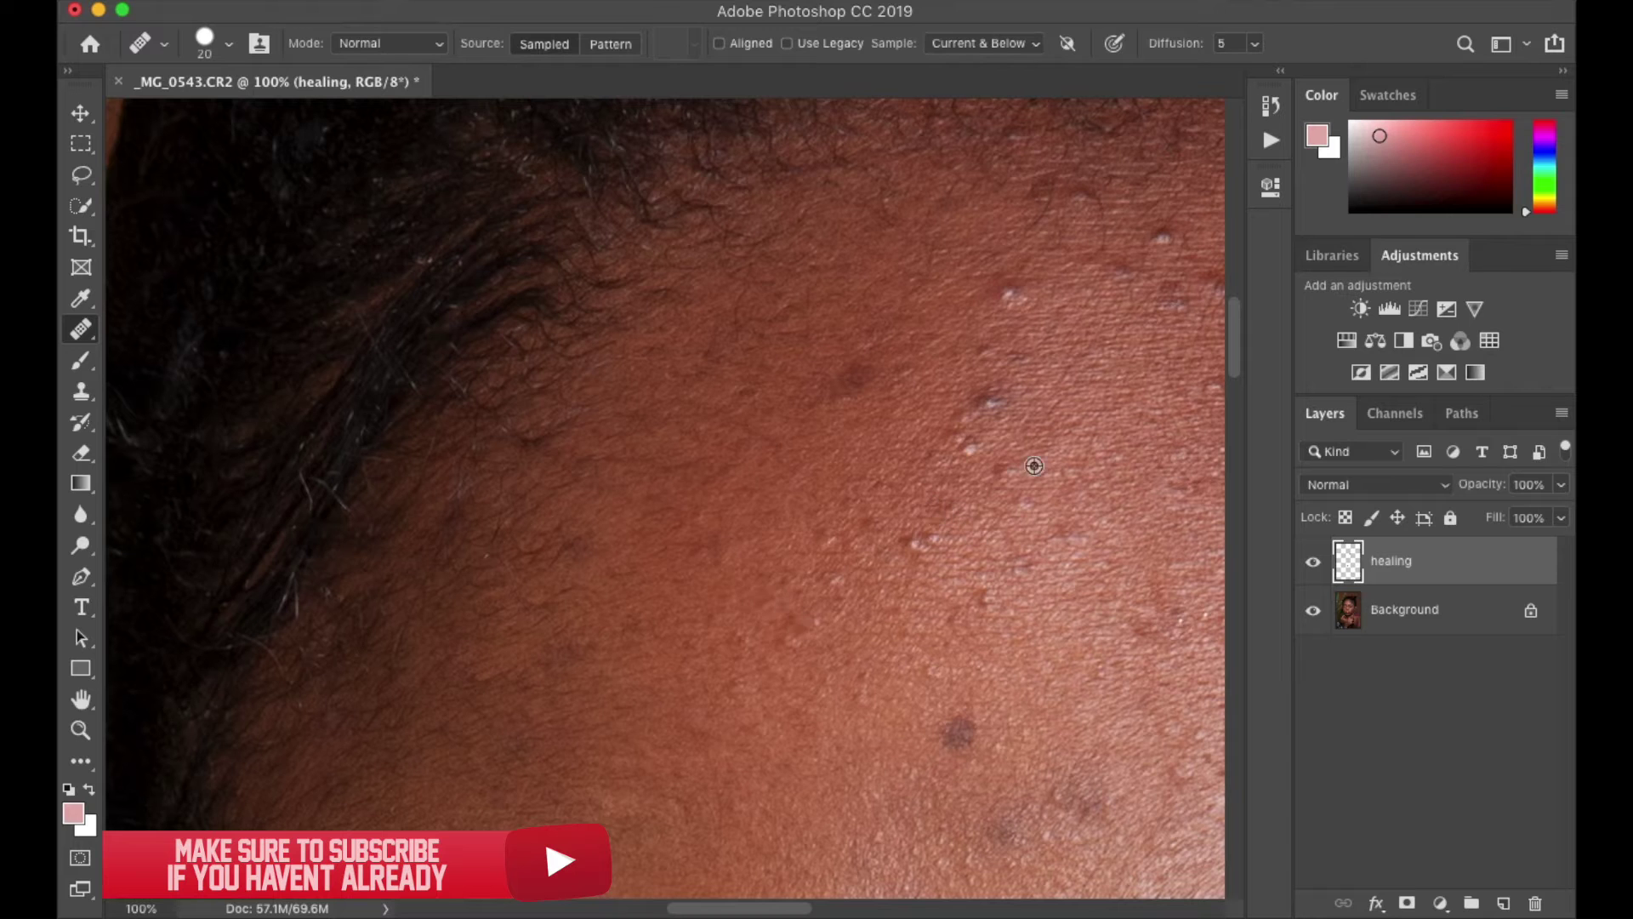
left_click(1034, 388, "alt")
left_click(987, 404)
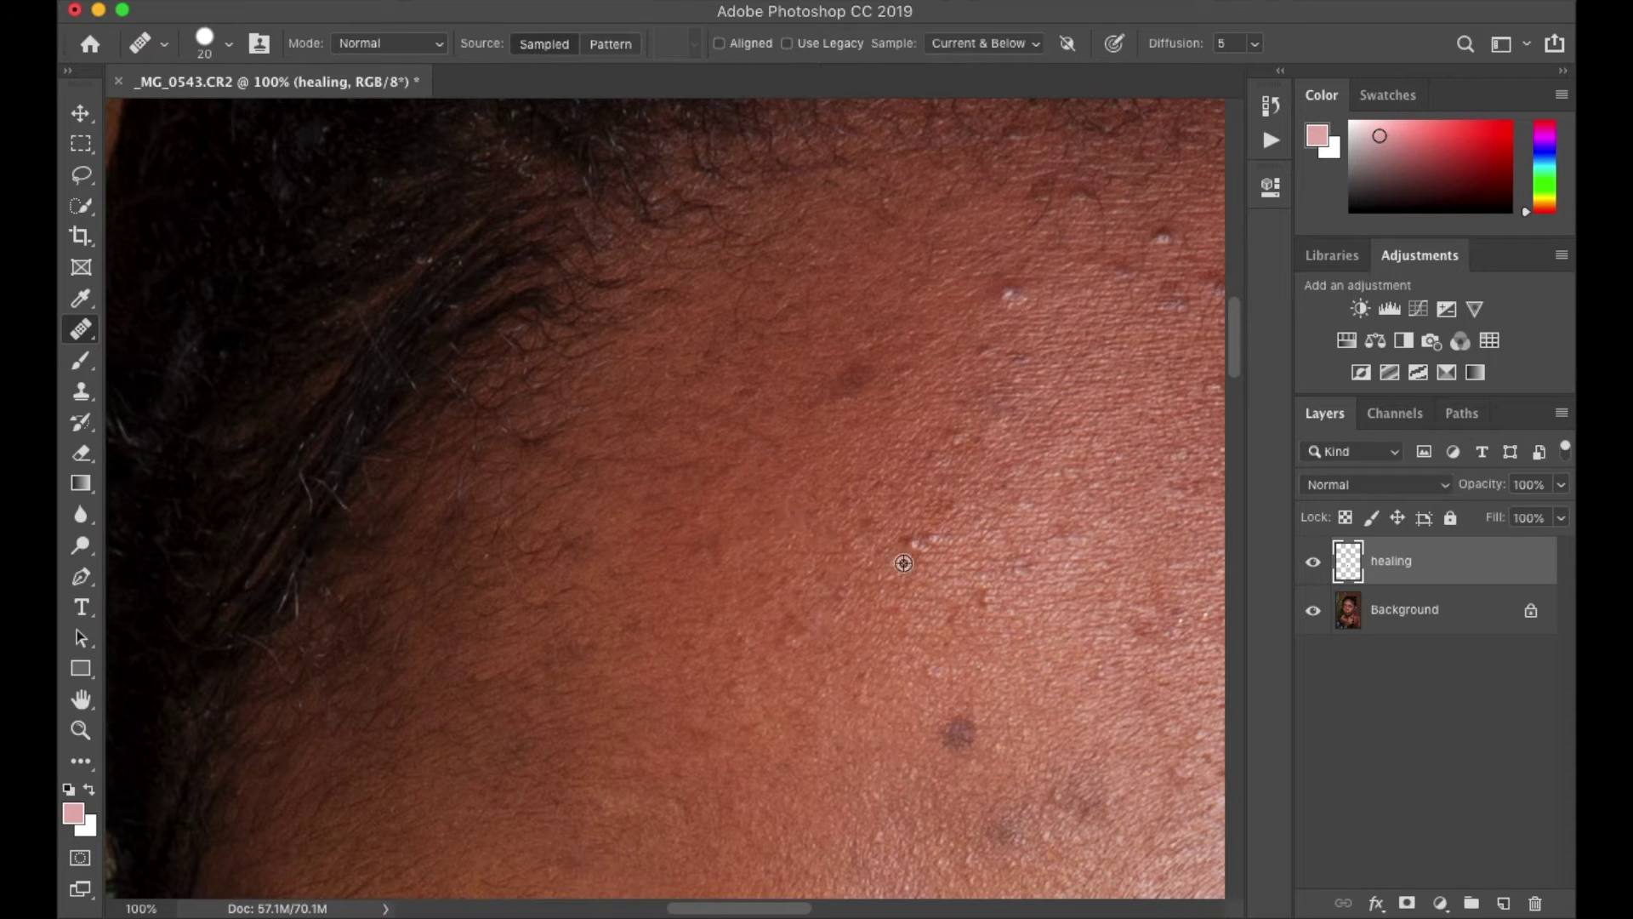
left_click(923, 543)
Step: Hide the healing layer to compare the retouch with the original
scroll(1000, 601, "down", 2)
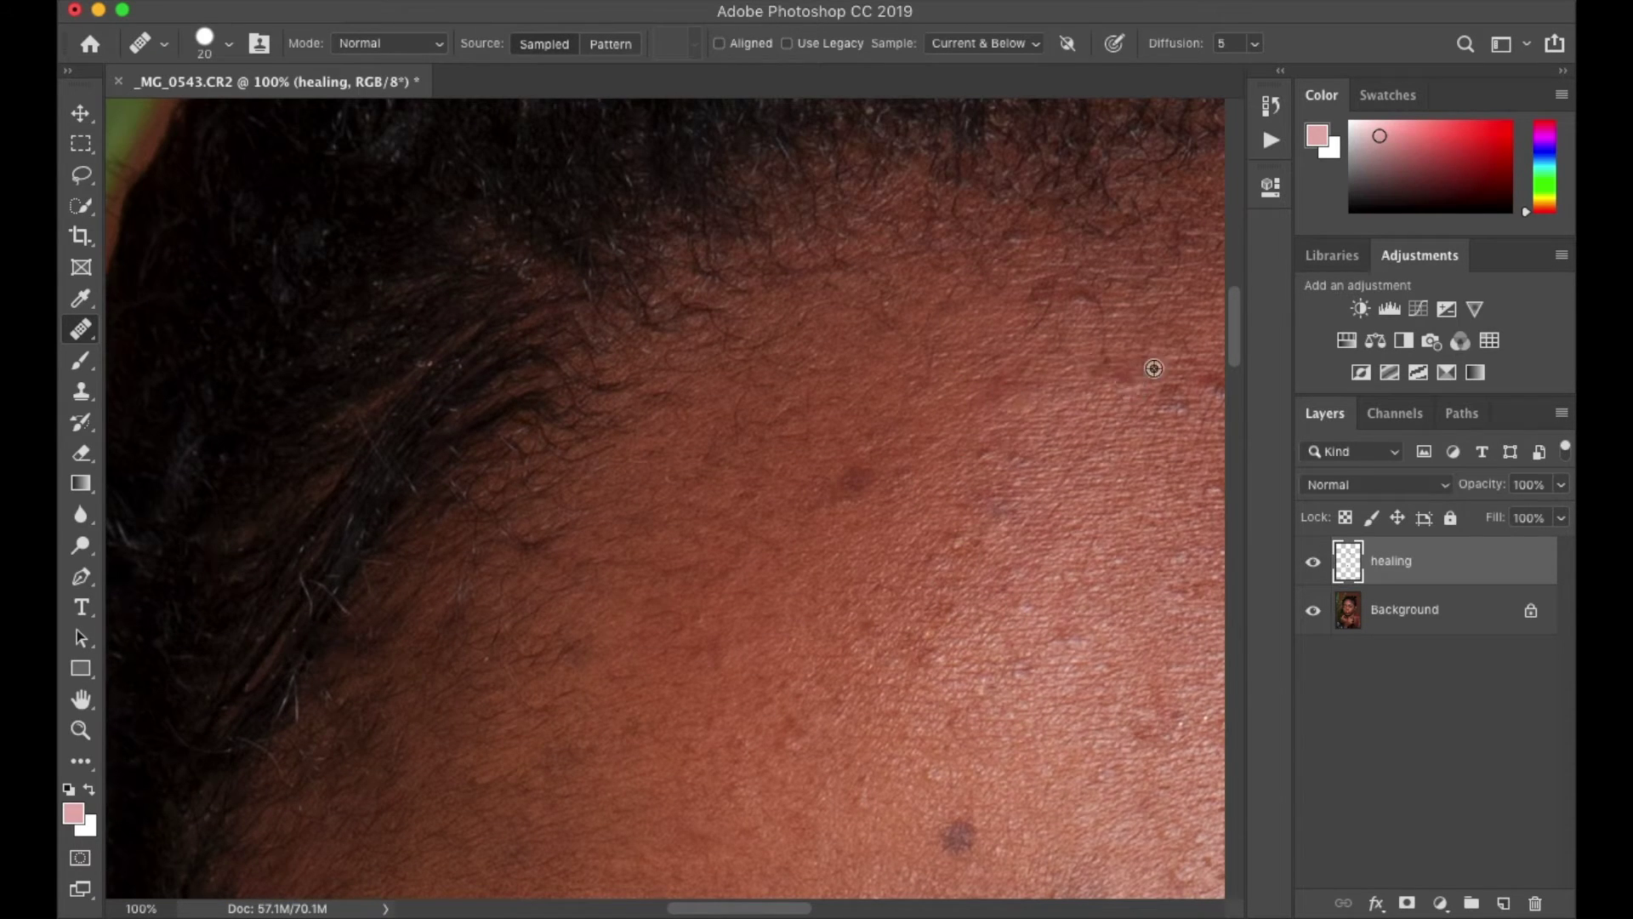
scroll(1151, 364, "right", 5)
scroll(659, 412, "down", 1)
scroll(765, 493, "down", 2)
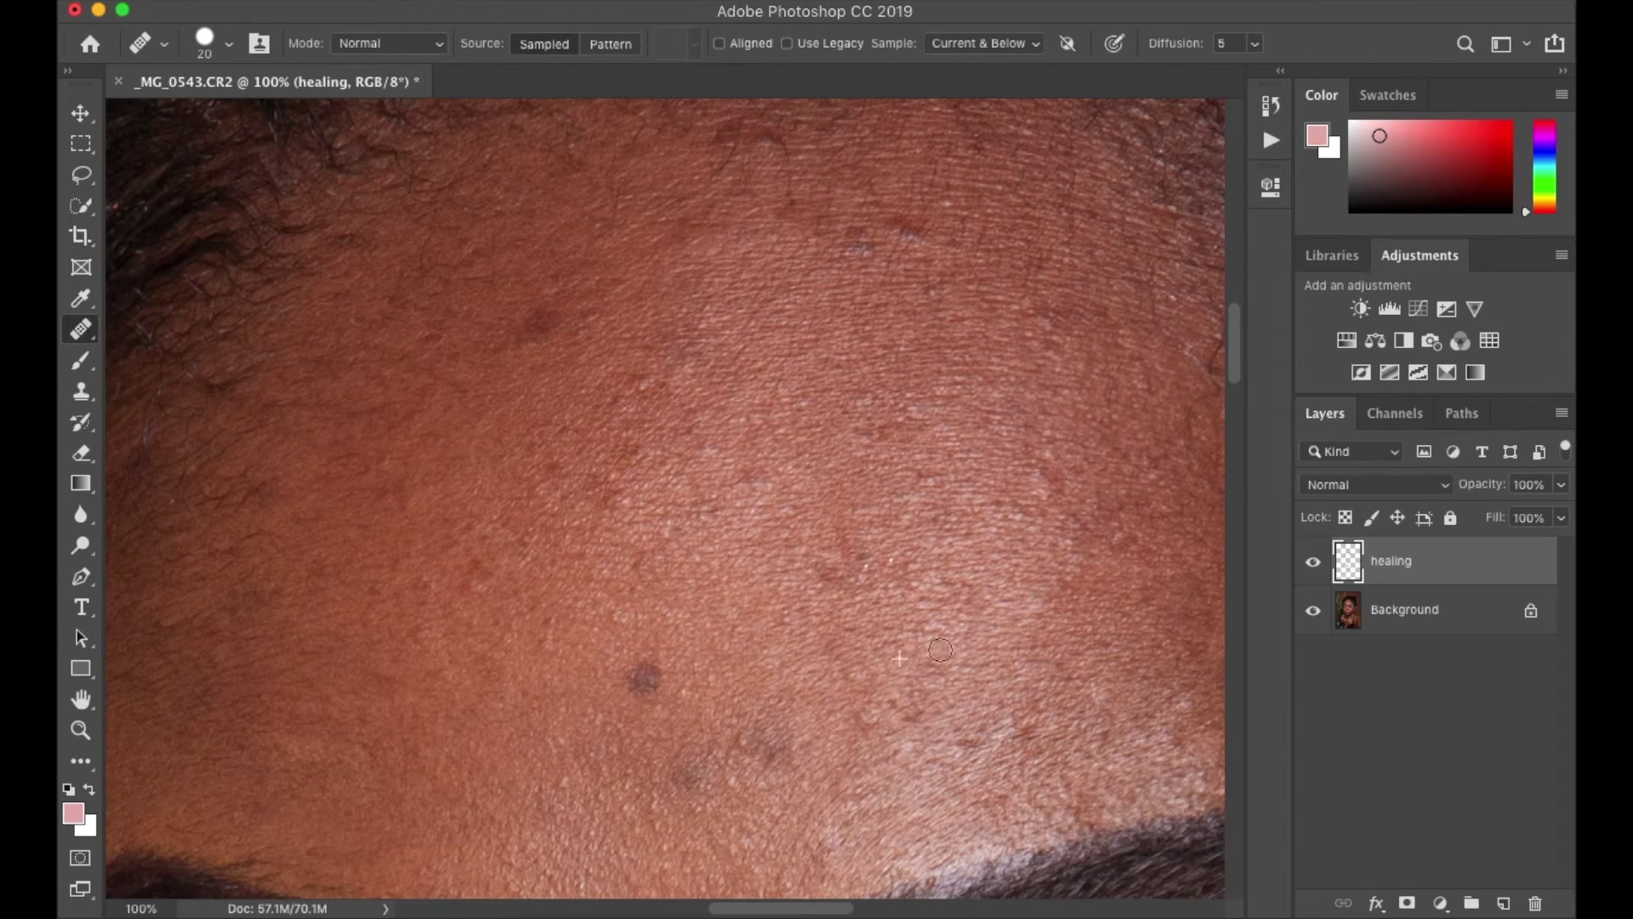
scroll(945, 611, "down", 5)
scroll(623, 305, "up", 1)
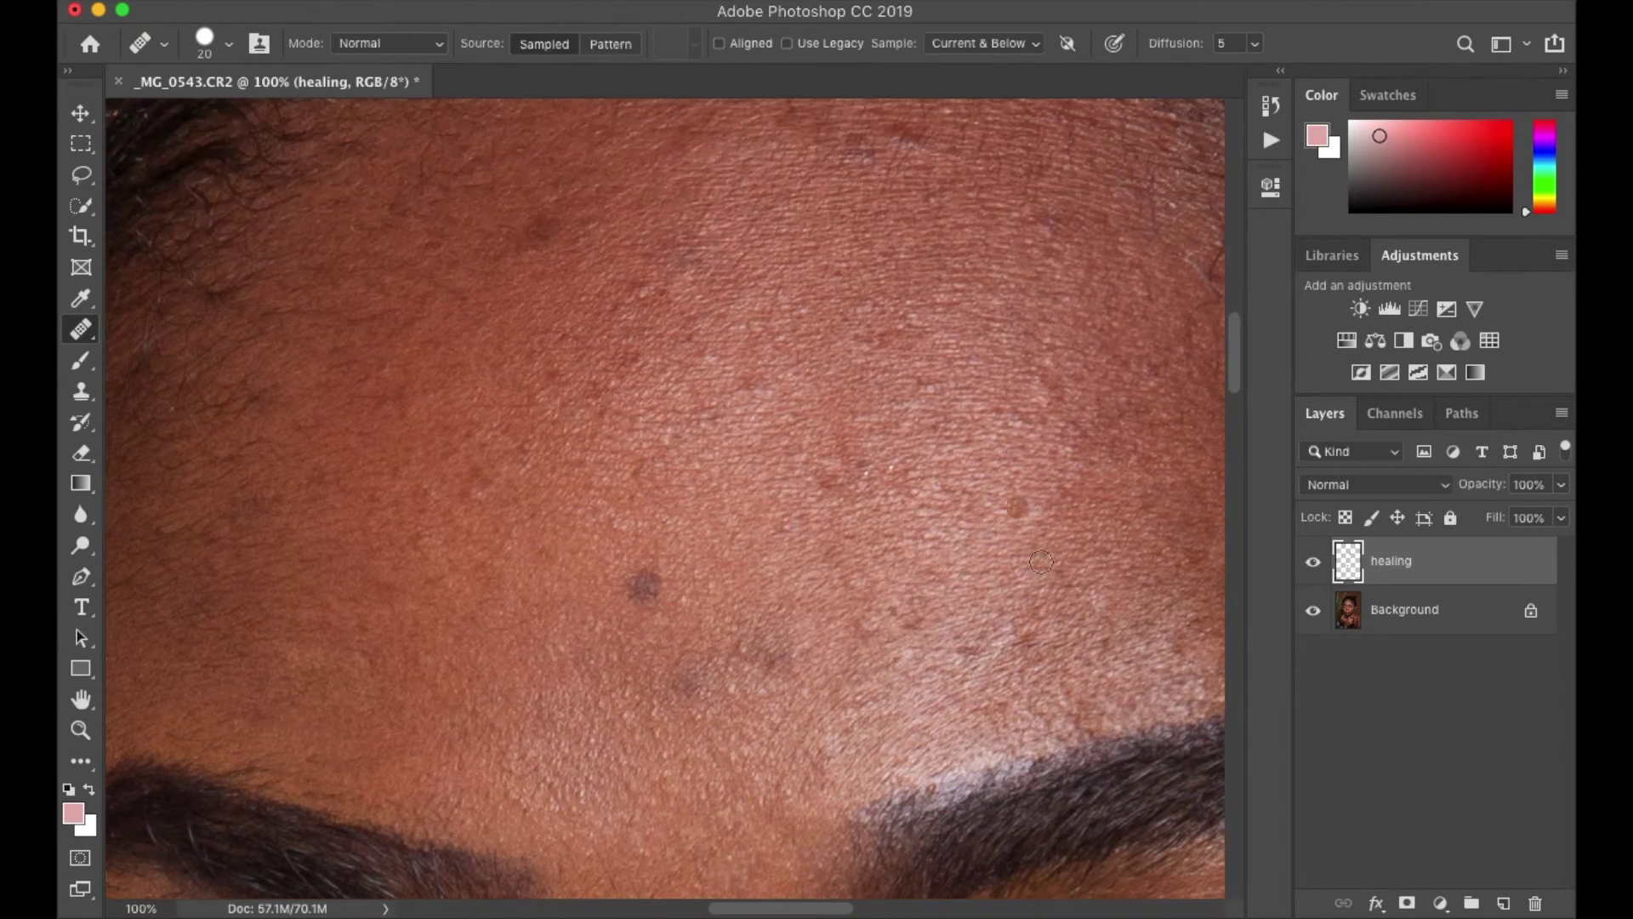
scroll(984, 638, "down", 2)
scroll(984, 649, "down", 1)
left_click(1313, 563)
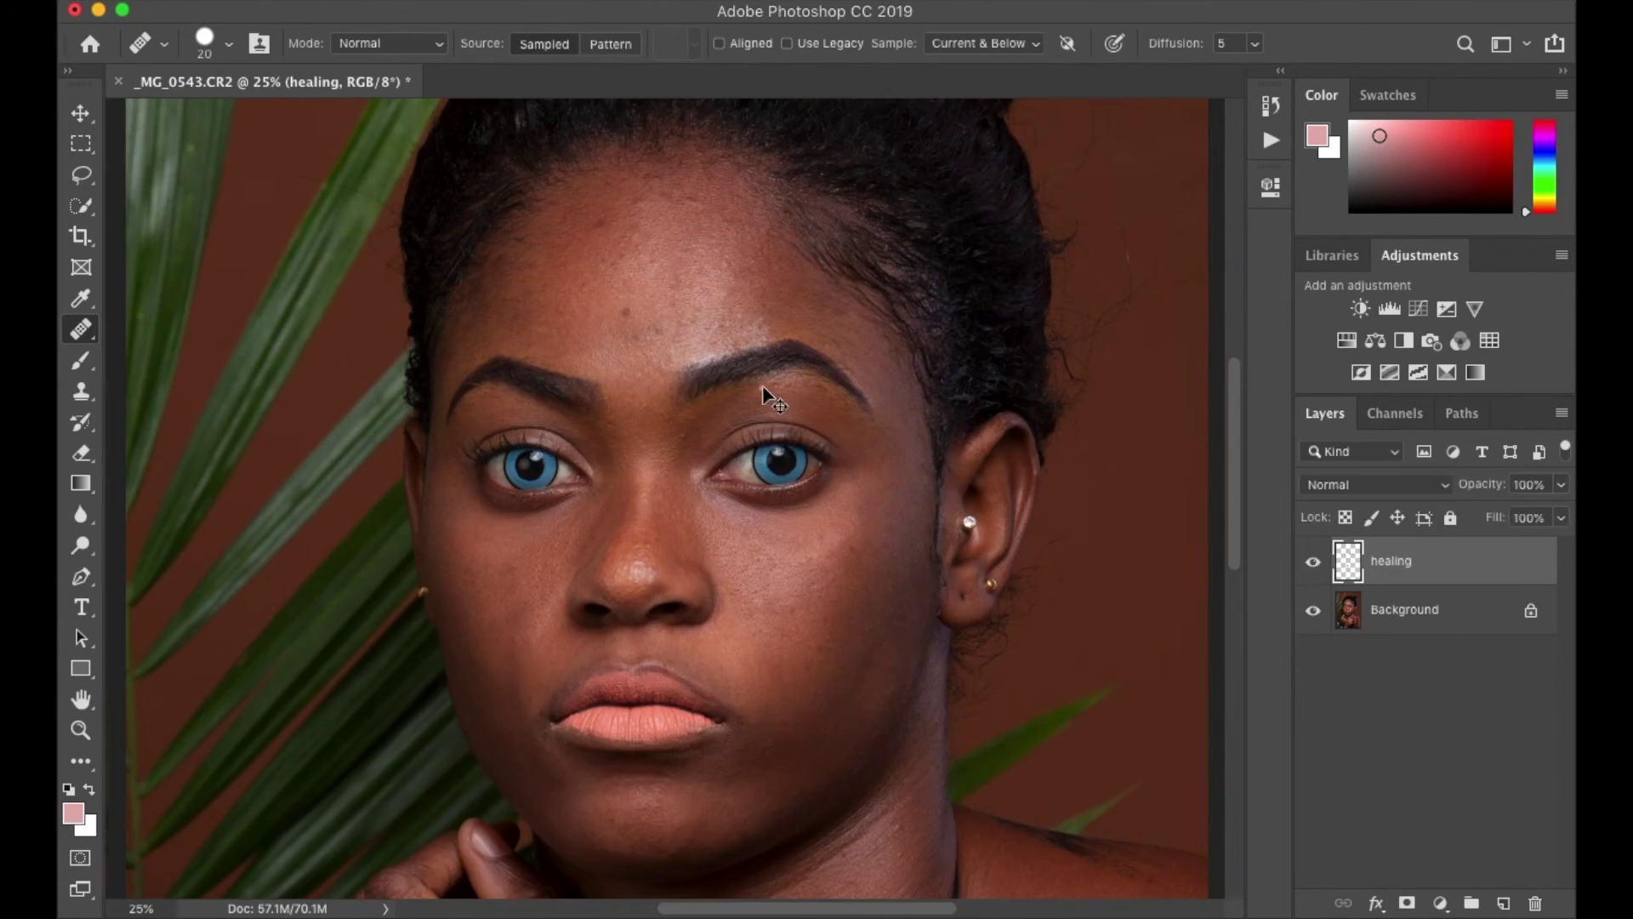
Step: Heal the small reddish blemish on the neck
scroll(773, 401, "up", 3)
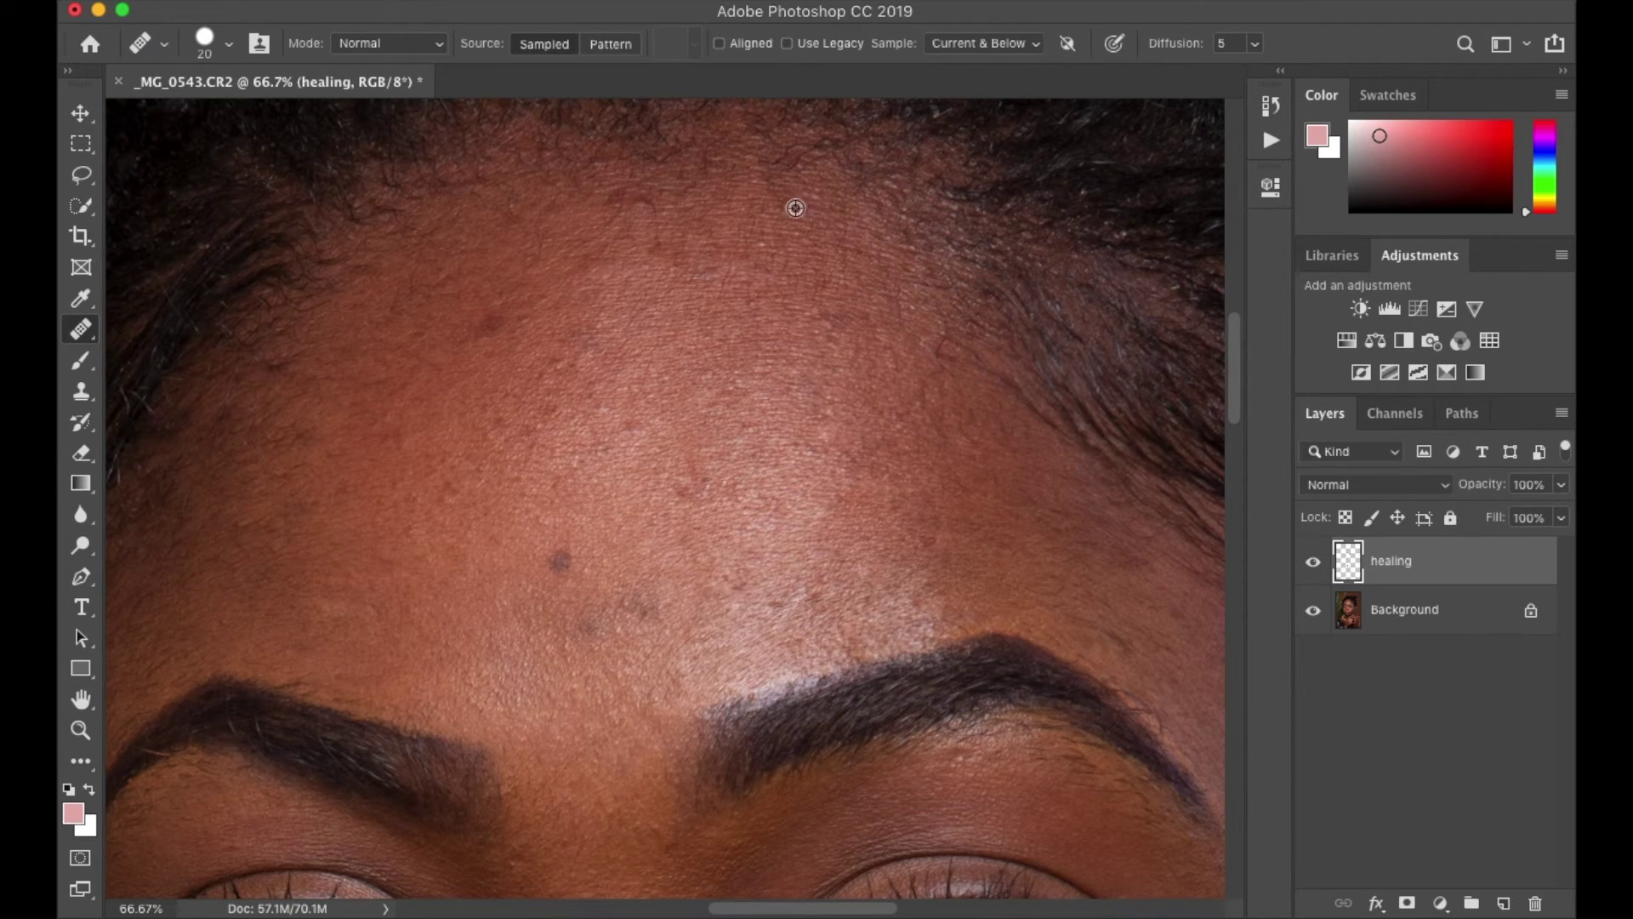
scroll(643, 218, "down", 10)
left_click(932, 272)
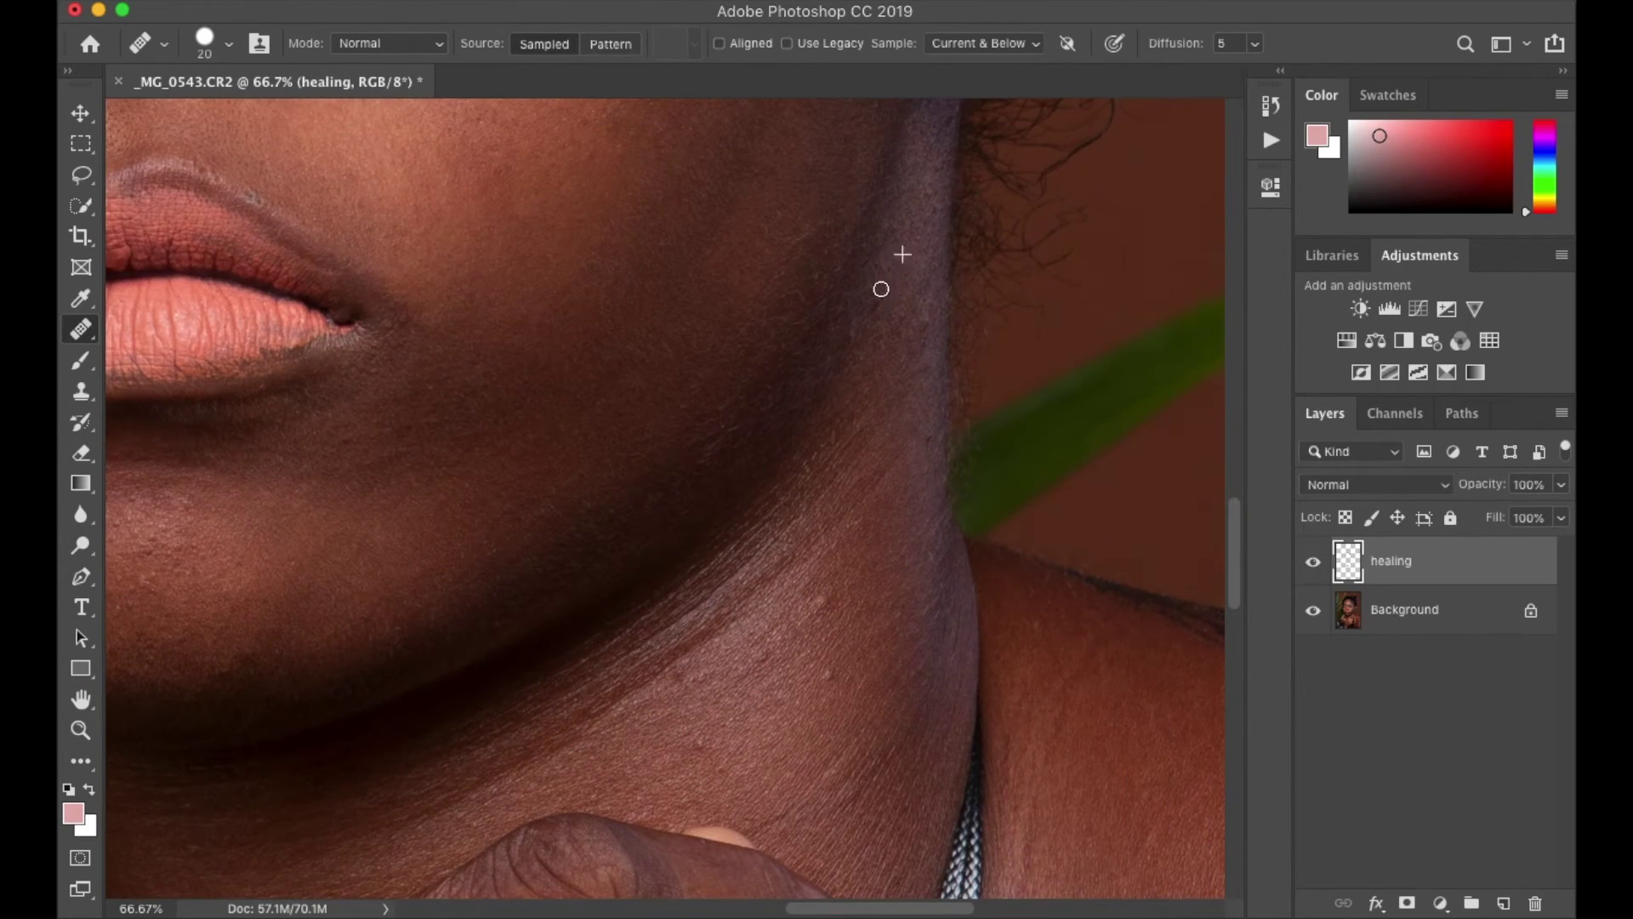
scroll(929, 425, "down", 2)
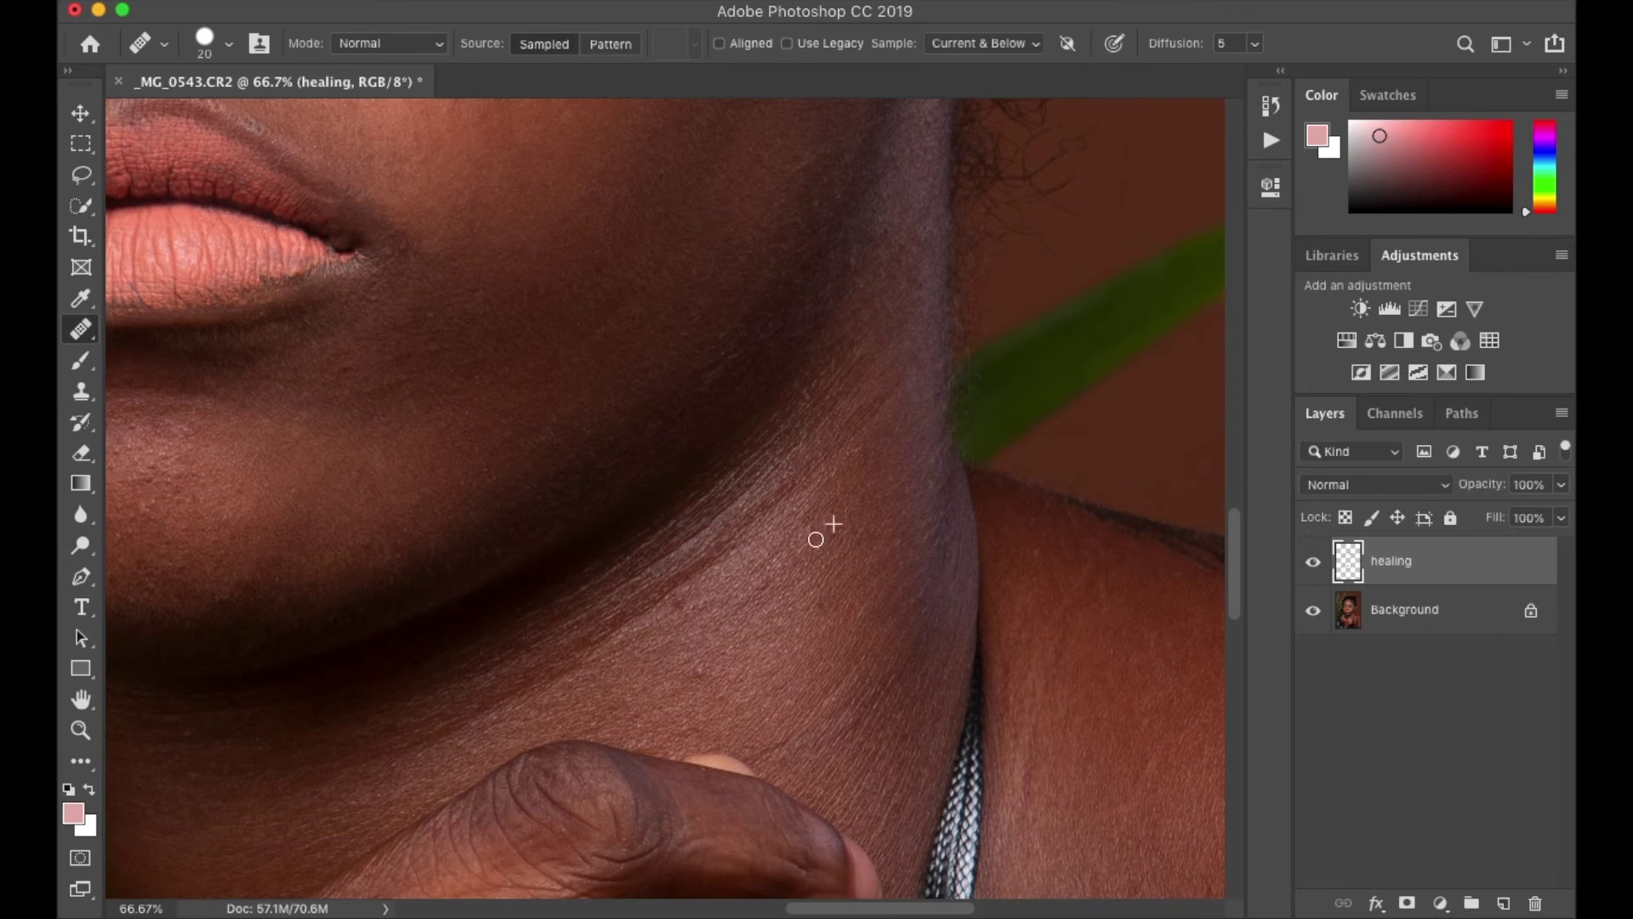
scroll(713, 696, "up", 8)
scroll(707, 565, "up", 7)
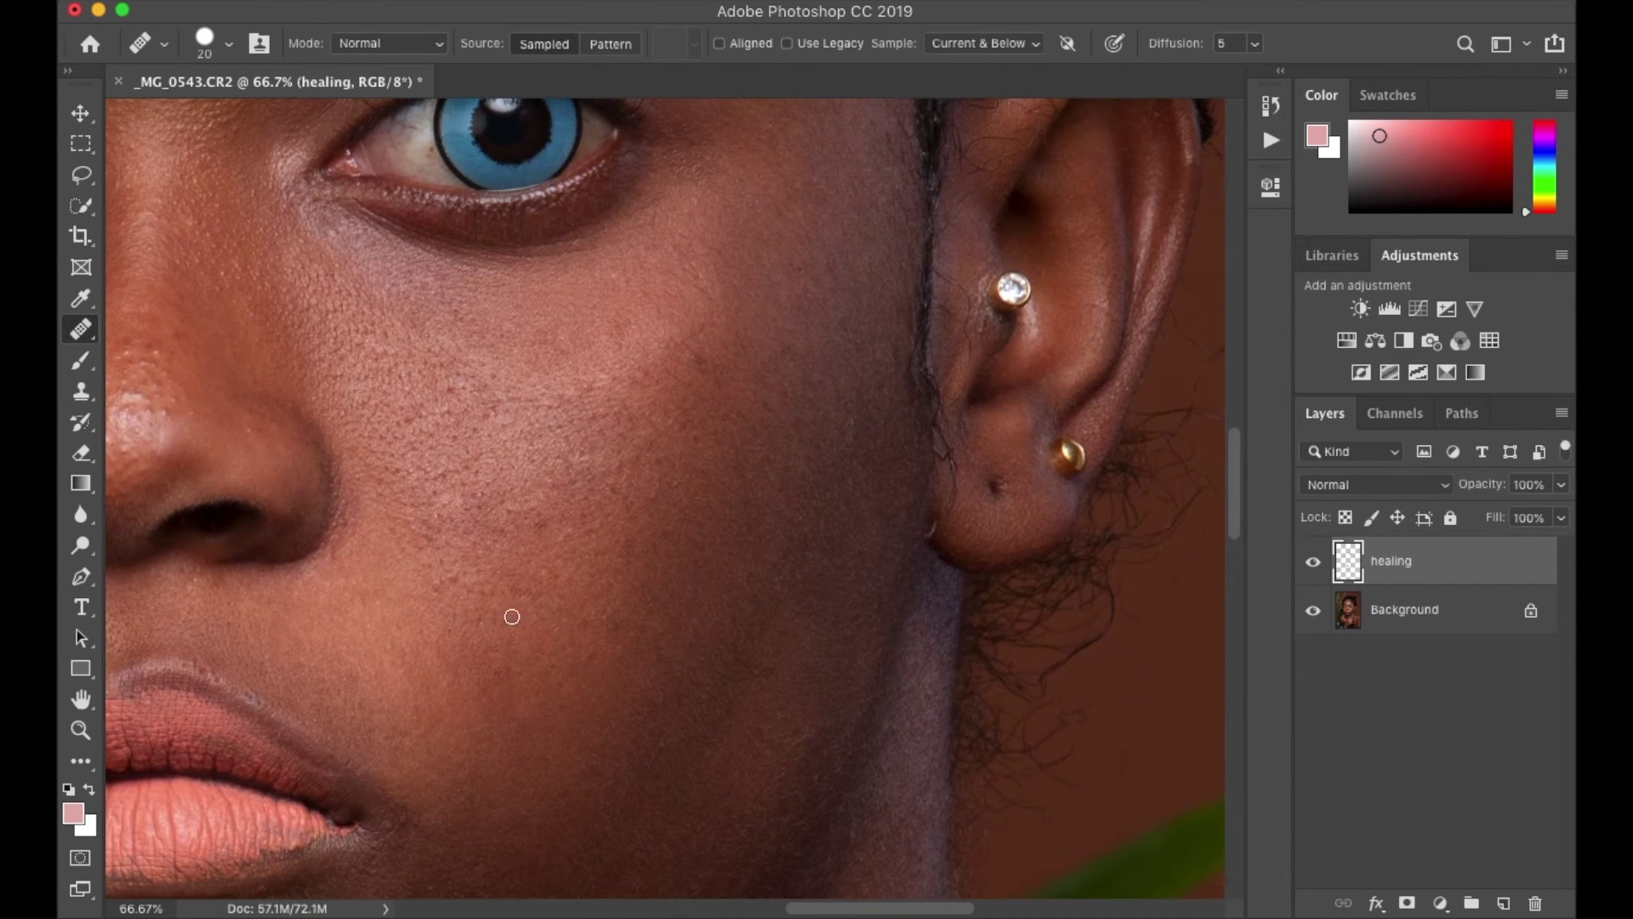
scroll(627, 485, "down", 2)
scroll(693, 361, "down", 4)
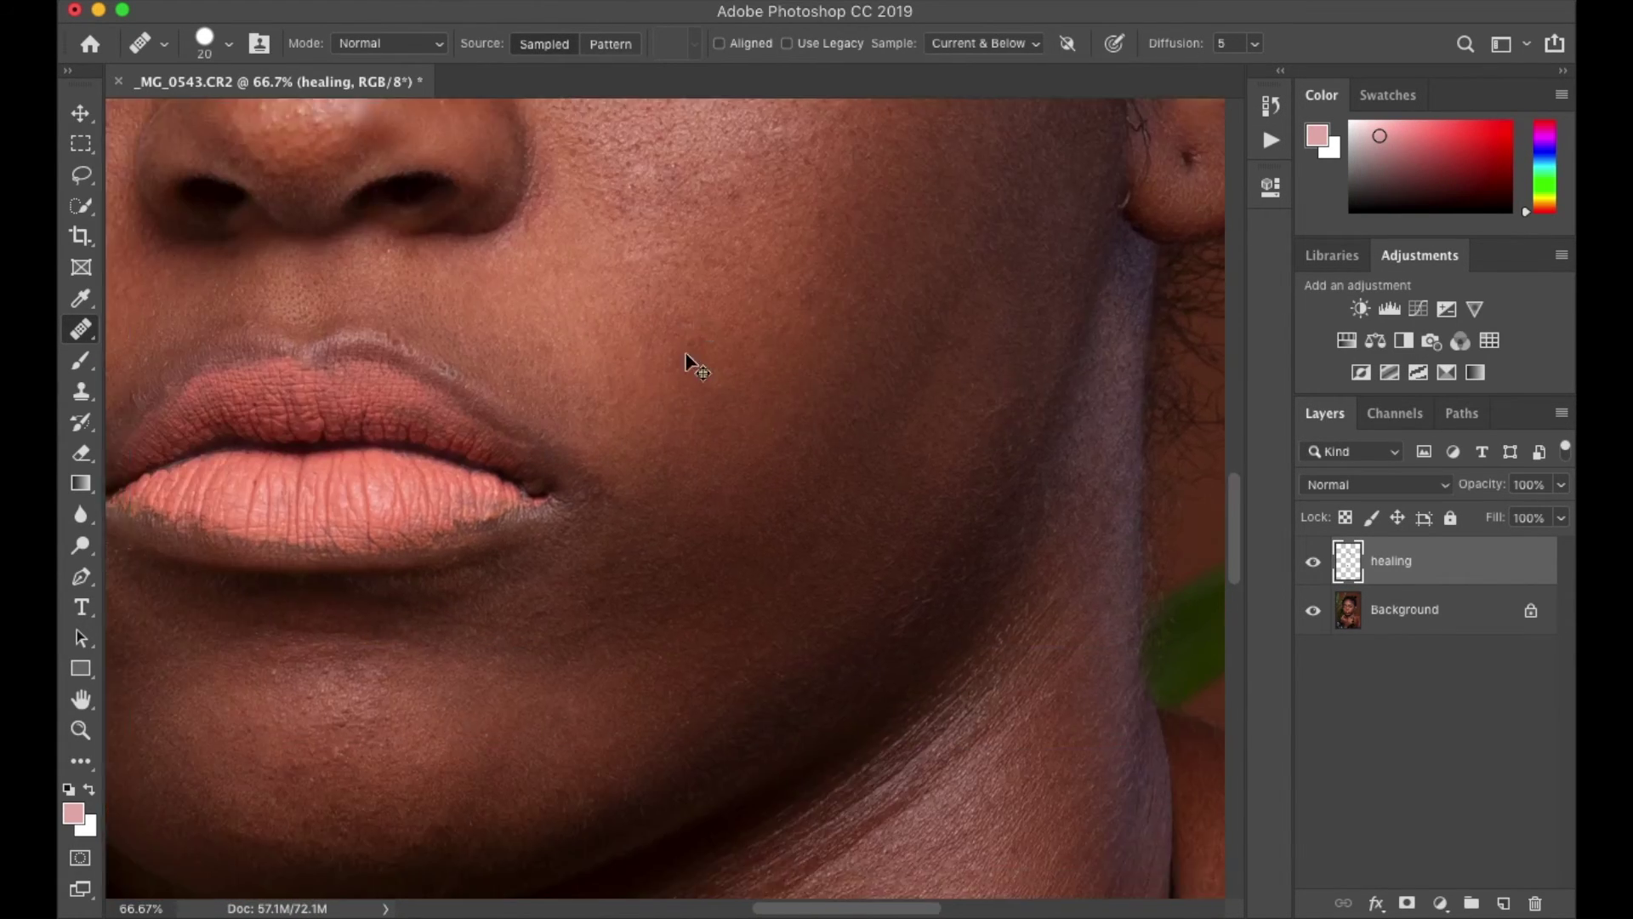
scroll(543, 481, "up", 1)
scroll(511, 553, "down", 2)
scroll(478, 587, "left", 5)
scroll(478, 586, "down", 2)
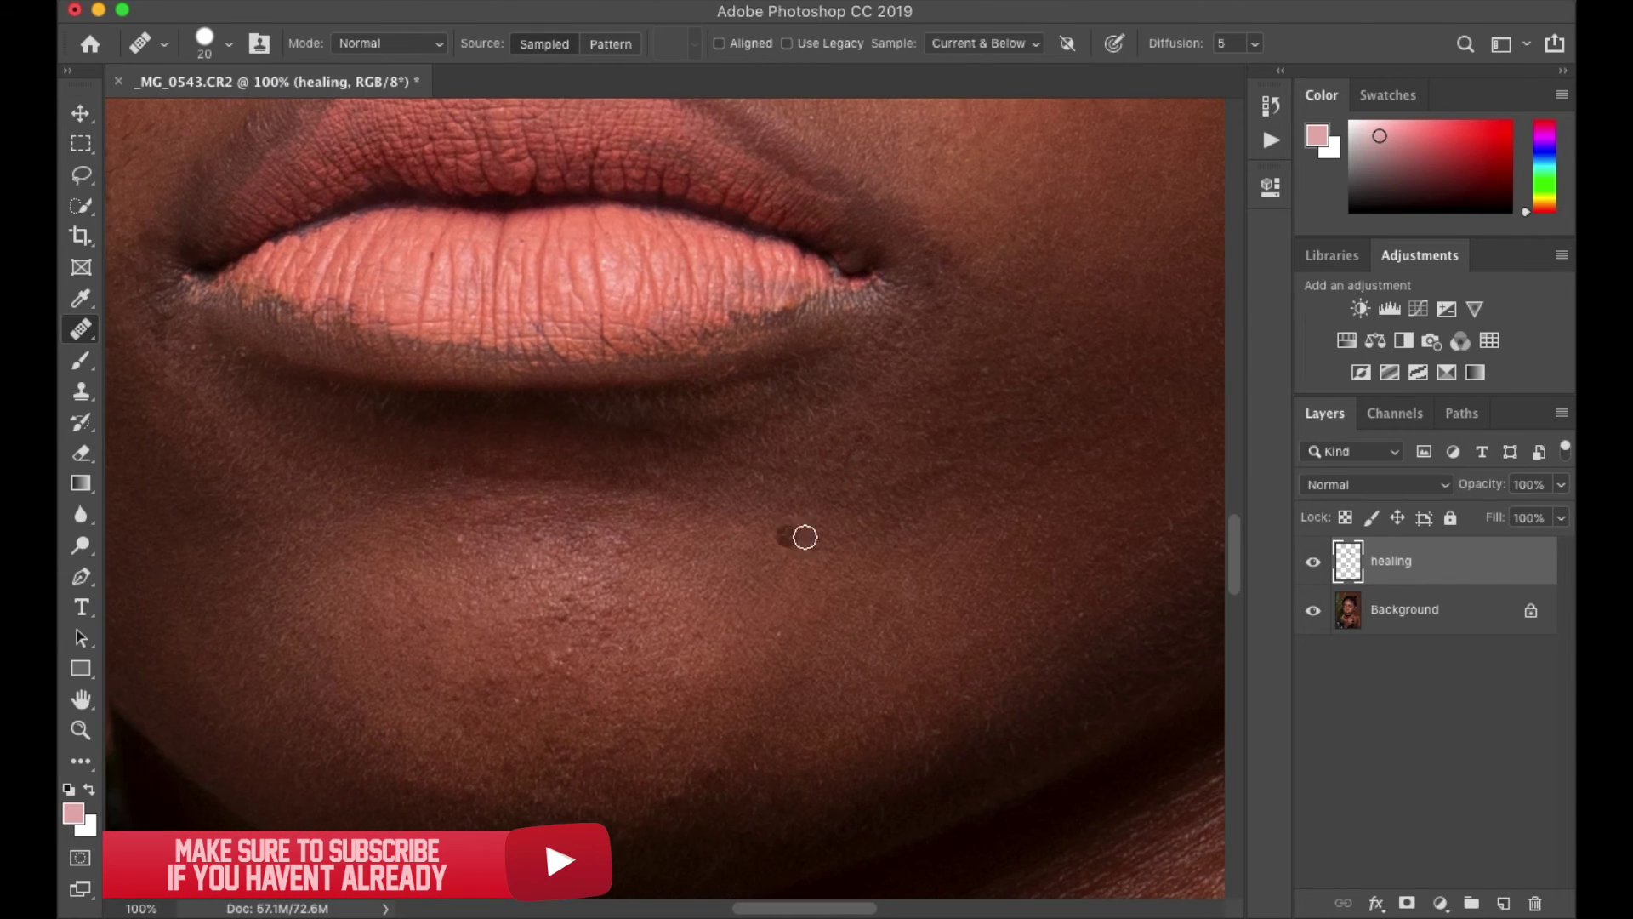
Step: Shrink the healing brush from 20 to 10 px
key("bracketleft")
scroll(472, 791, "up", 3)
scroll(472, 791, "left", 5)
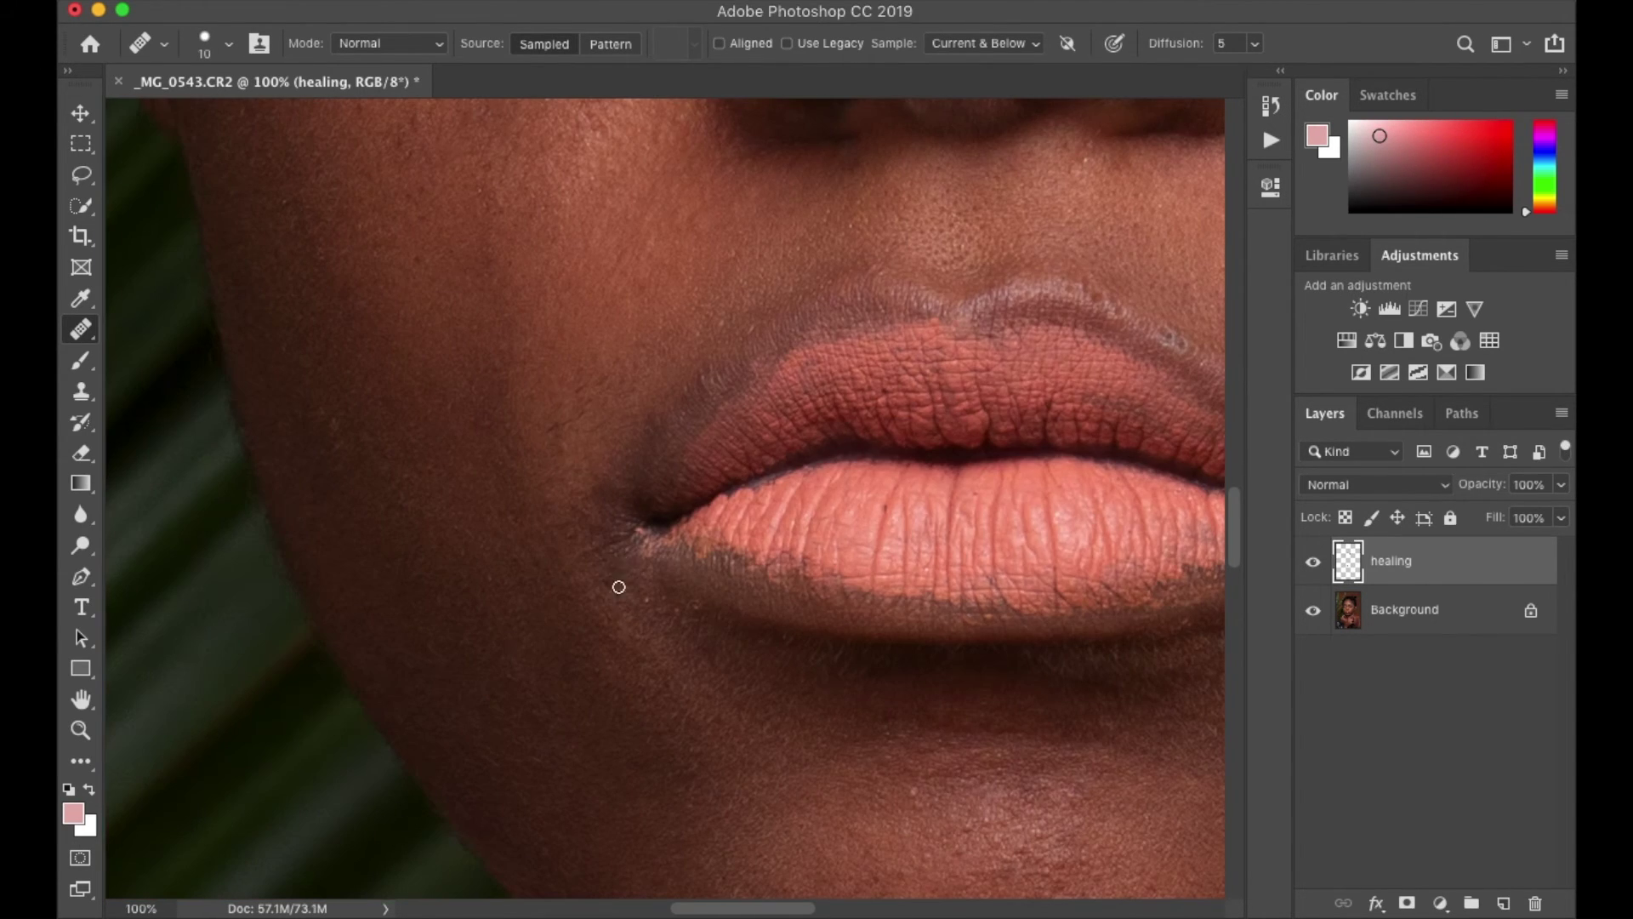
scroll(419, 539, "up", 5)
scroll(746, 426, "up", 5)
scroll(452, 452, "up", 5)
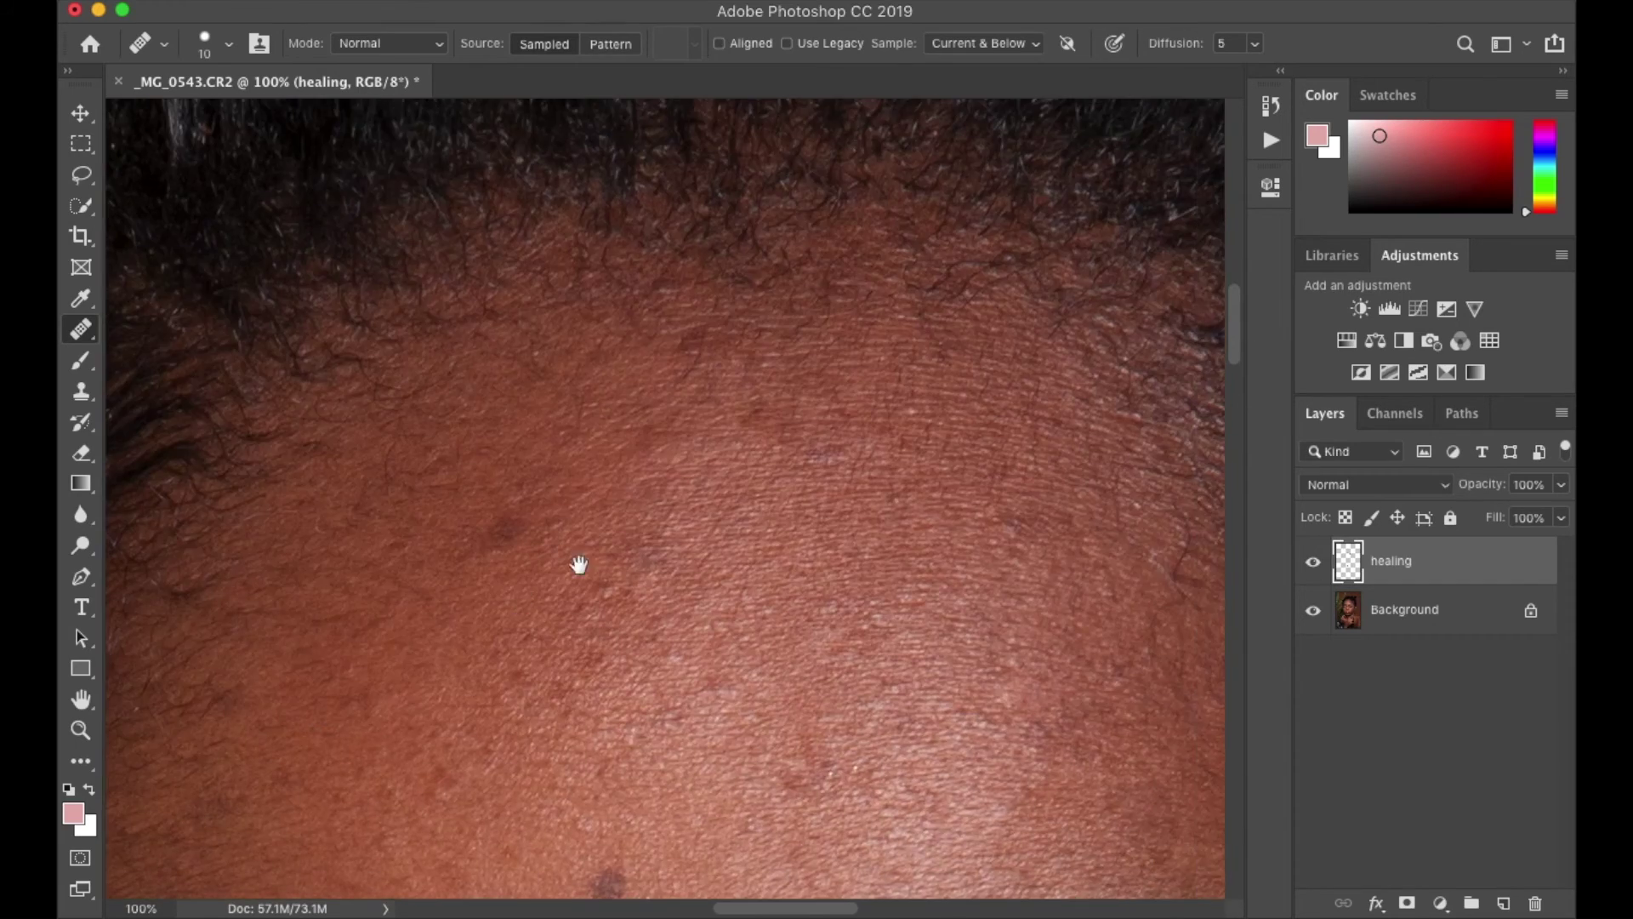
scroll(940, 445, "down", 1)
scroll(938, 555, "down", 1)
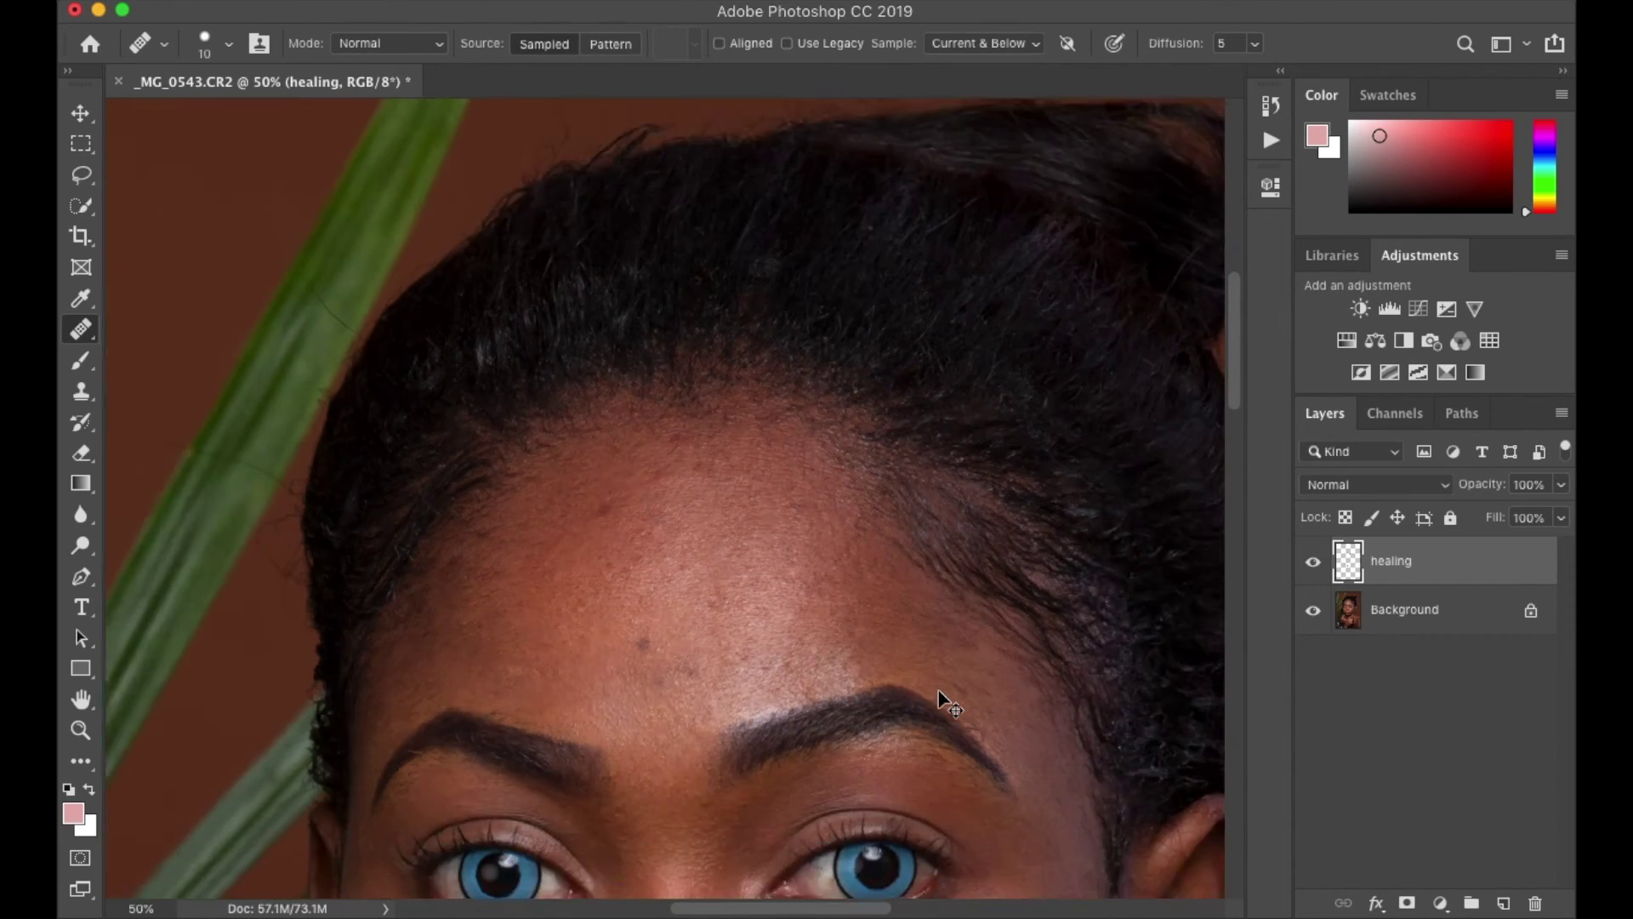
scroll(940, 700, "down", 1)
scroll(940, 693, "down", 2)
scroll(941, 685, "down", 3)
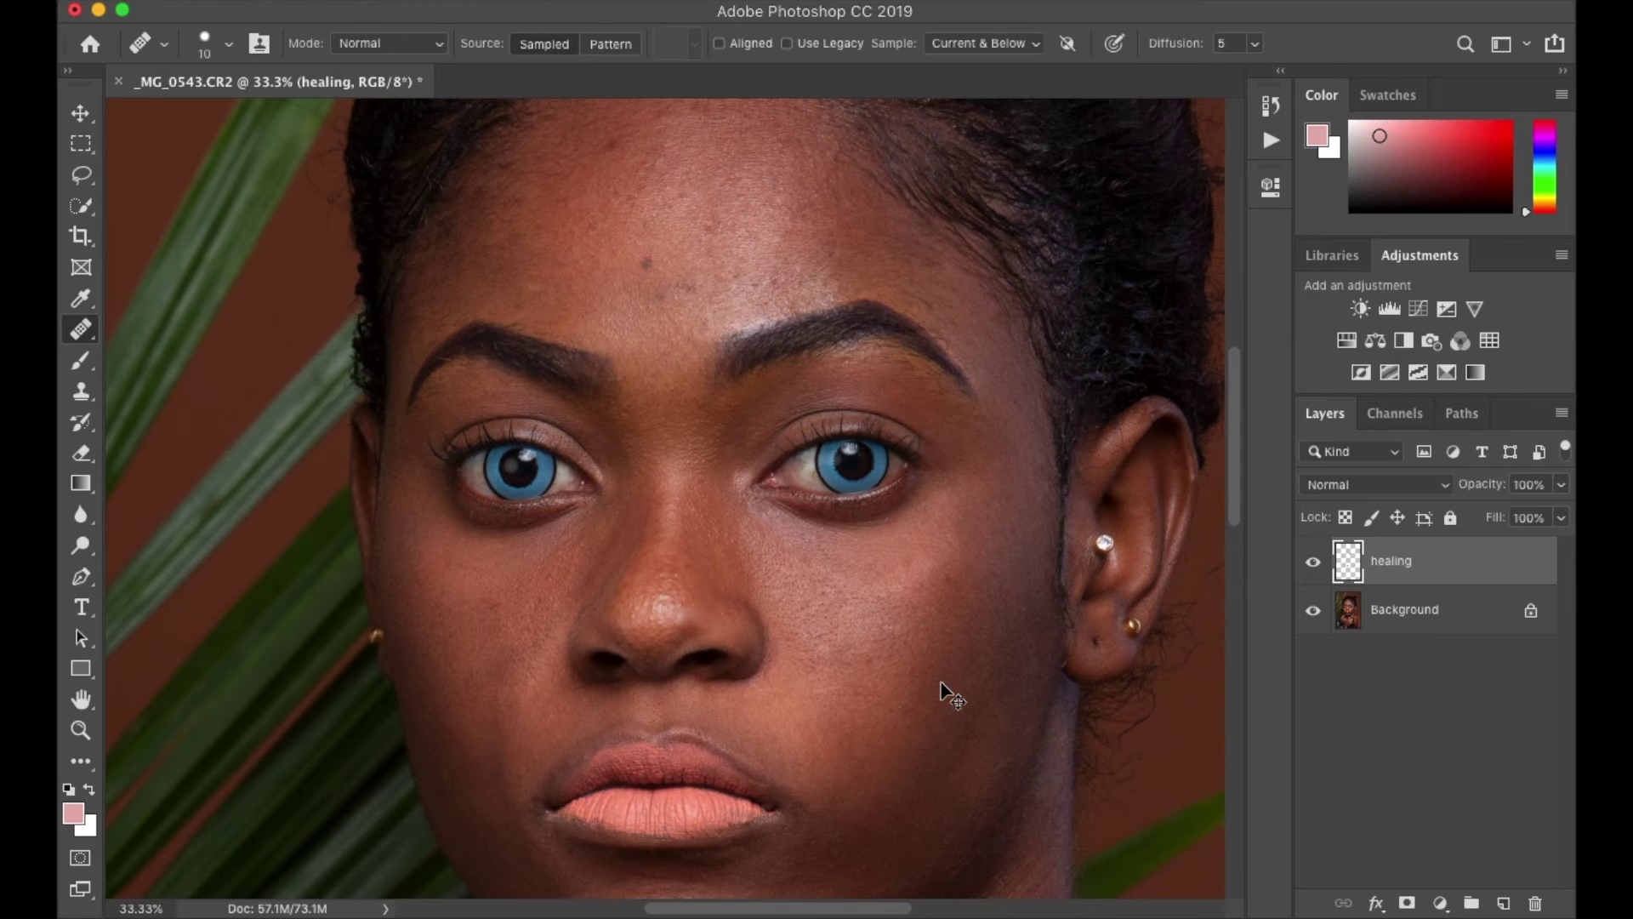
scroll(940, 682, "down", 1)
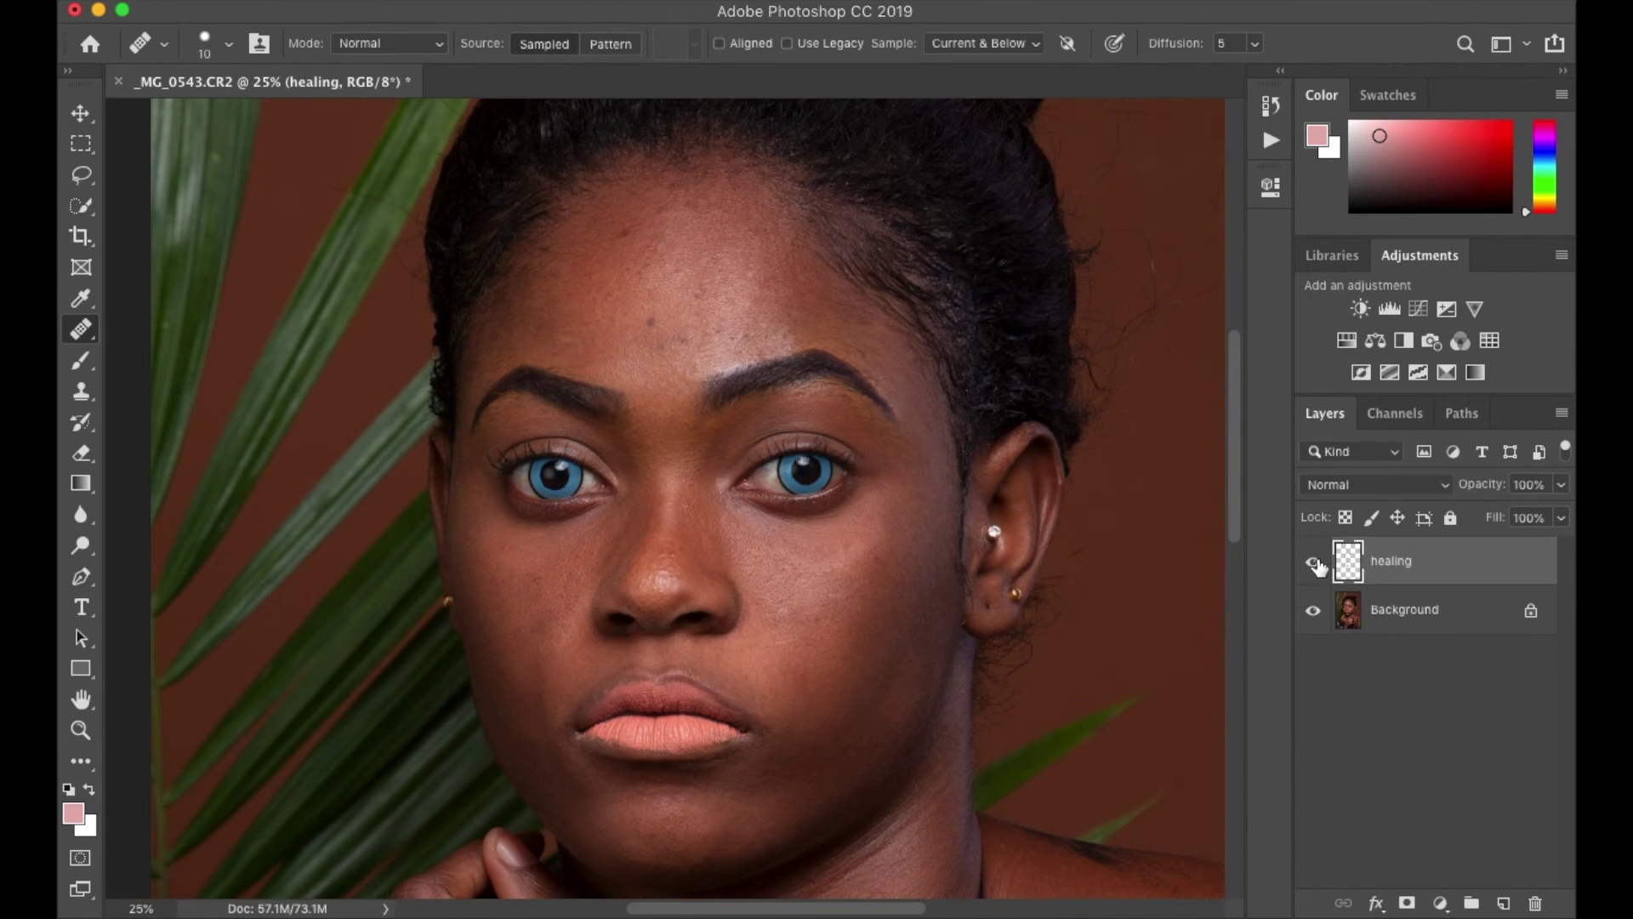